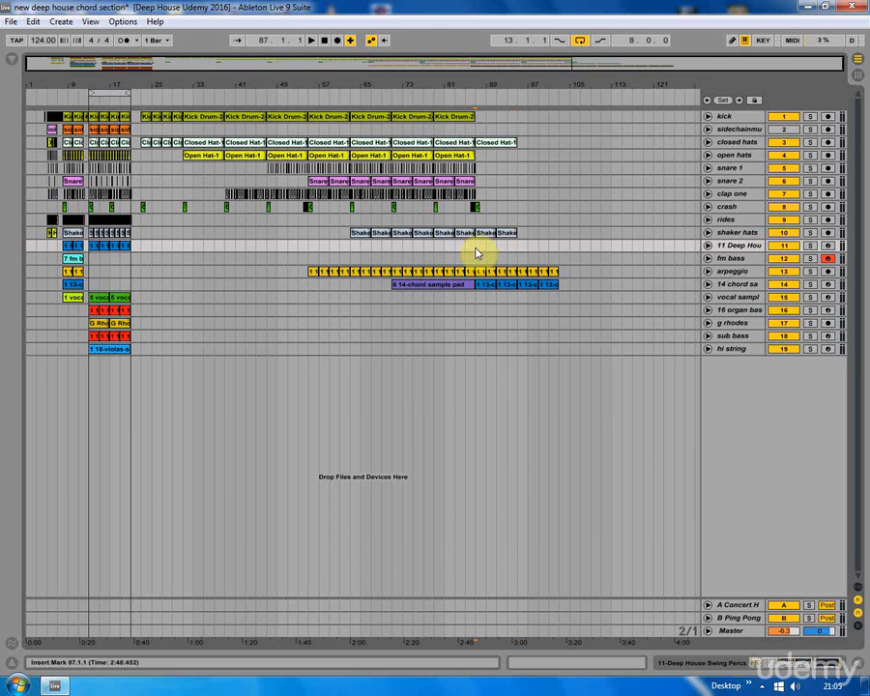
Step: Unfold the 14 chord sample track and show its Filter Freq automation envelope
left_click(505, 234)
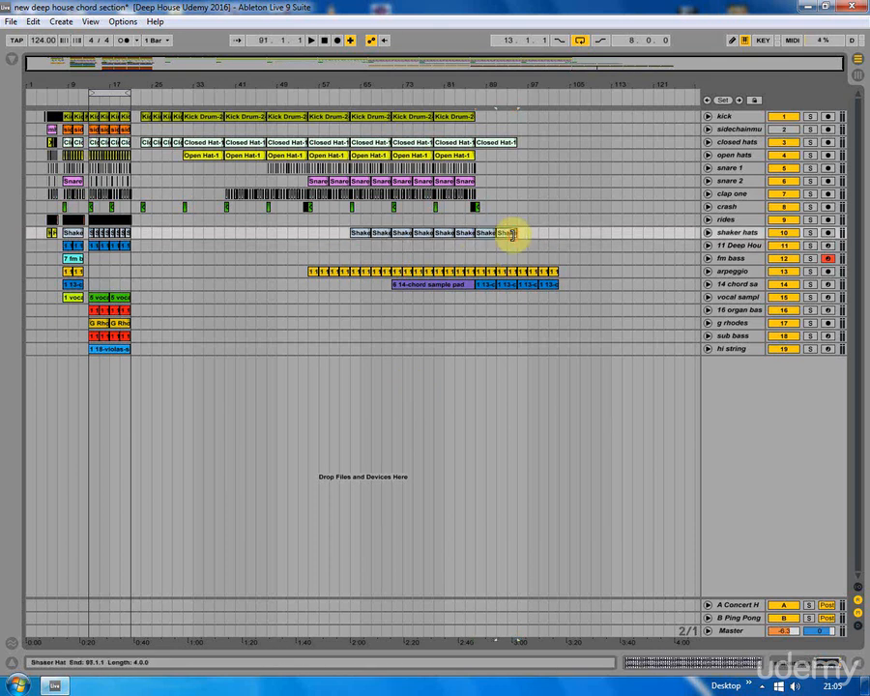
left_click(501, 135)
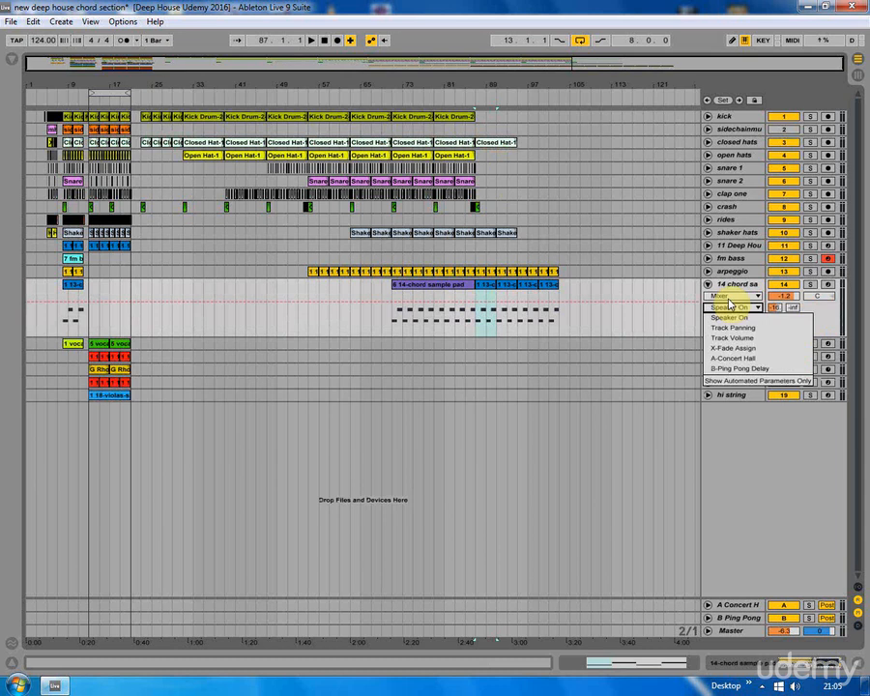
left_click(729, 295)
left_click(727, 318)
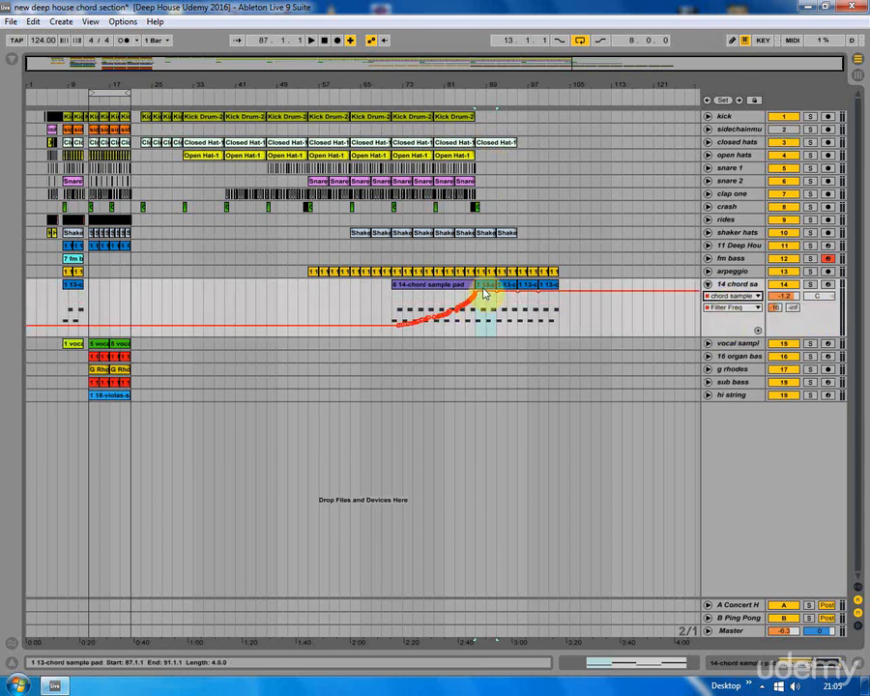
Step: Play the arrangement from bar 87, and play it again from bar 93 through the end of the chord clips
left_click(477, 221)
key("space")
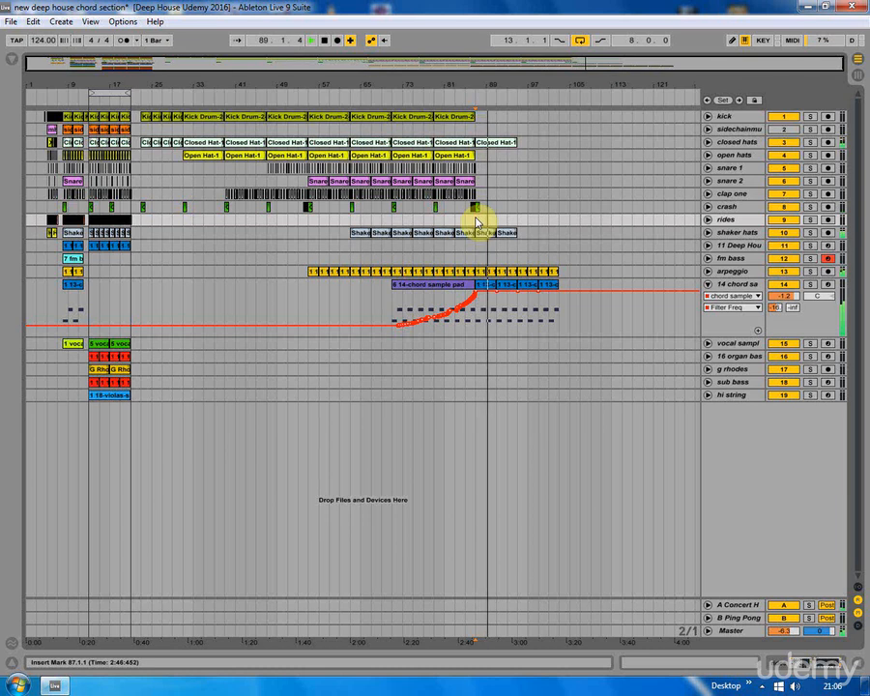
left_click(509, 221)
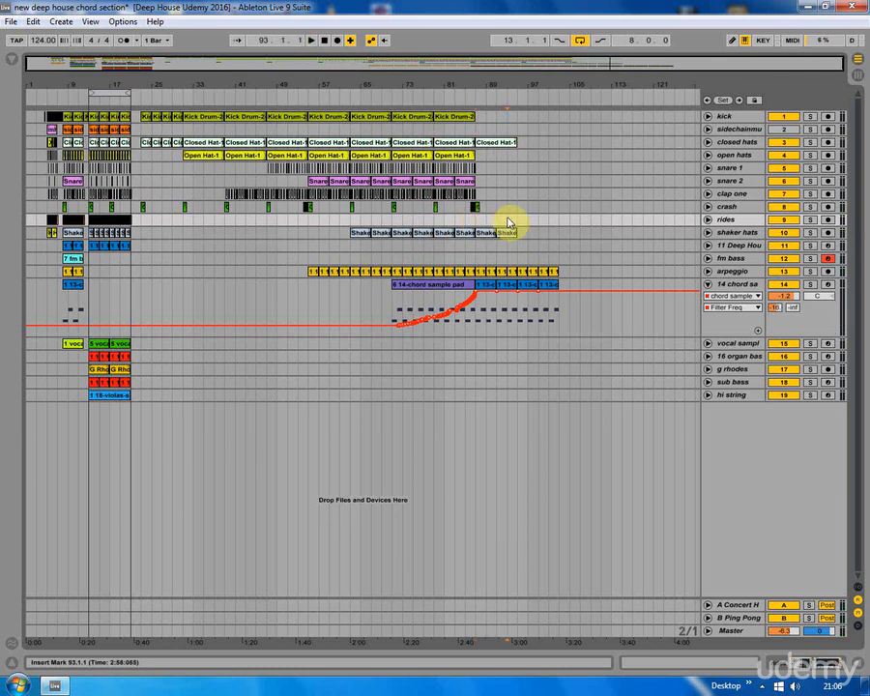
key("space")
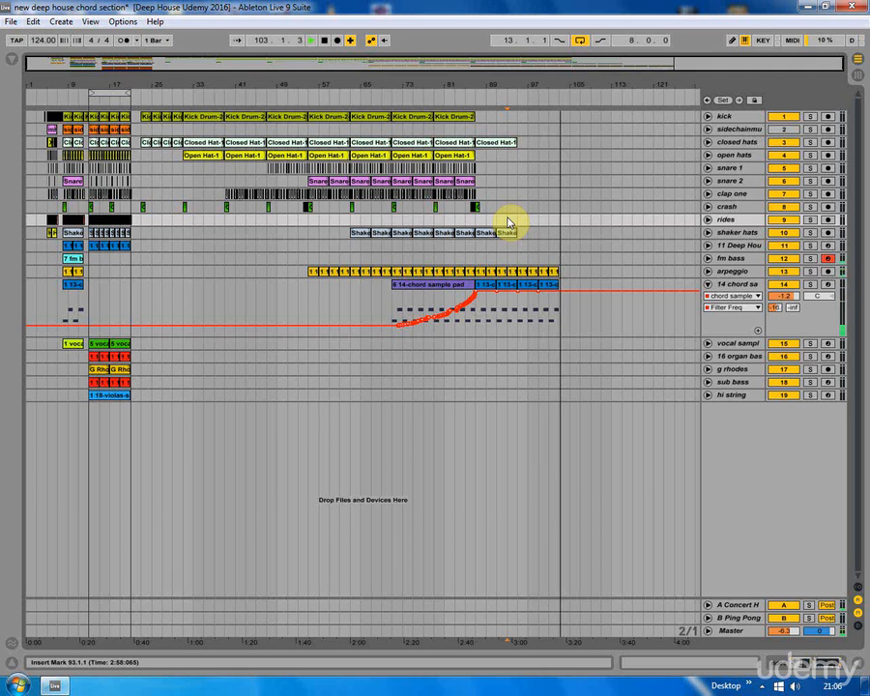
Step: Record a new bass part on the fm bass track from bar 93 to bar 103
left_click(507, 259)
key("space")
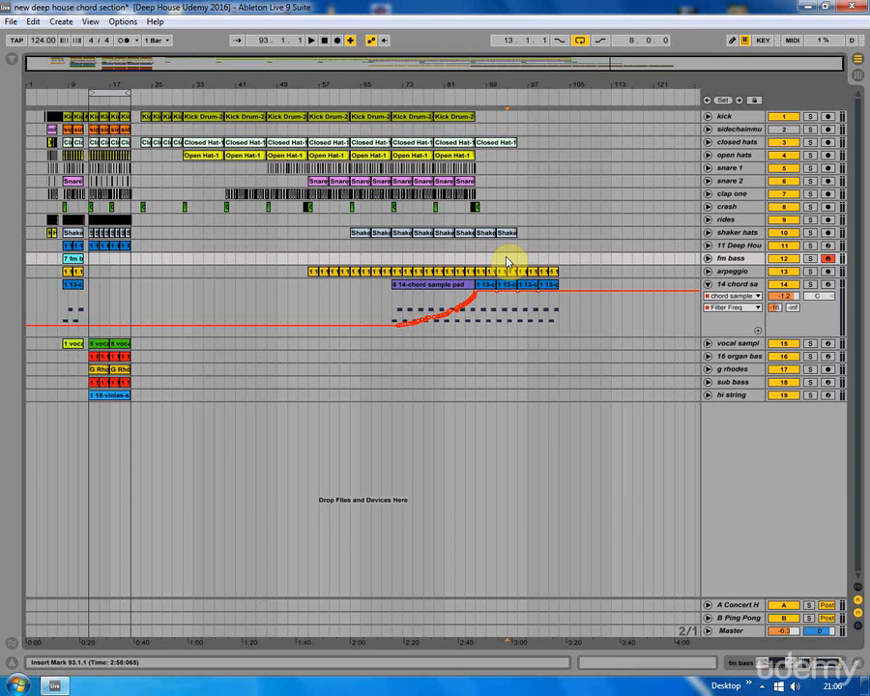
left_click(338, 40)
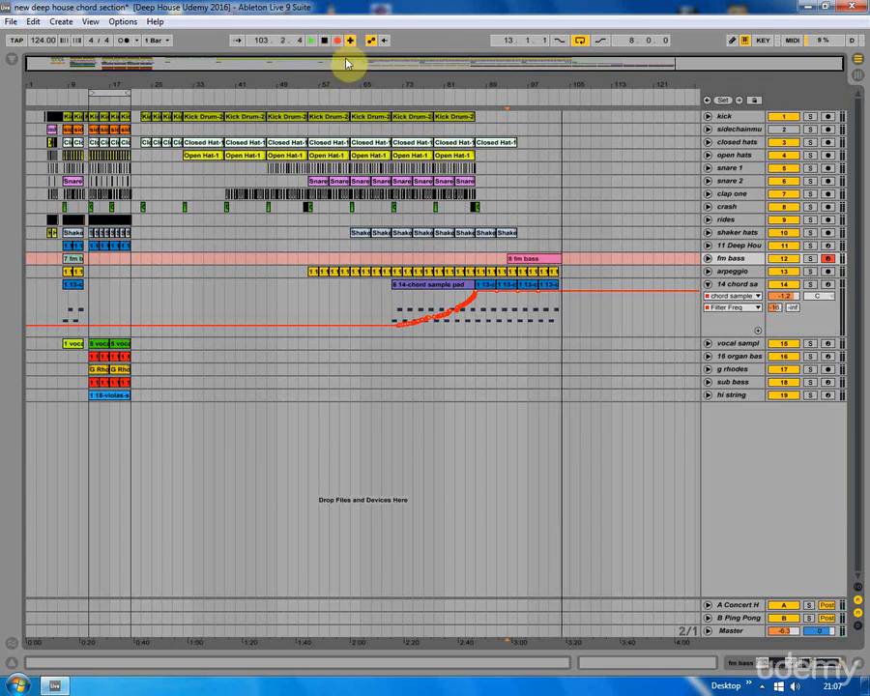
key("space")
Step: Trim the new fm bass clip to bars 95 to 103 and open its notes for editing
left_click_drag(514, 259, 557, 258)
double_click(536, 259)
scroll(443, 442, "up", 1)
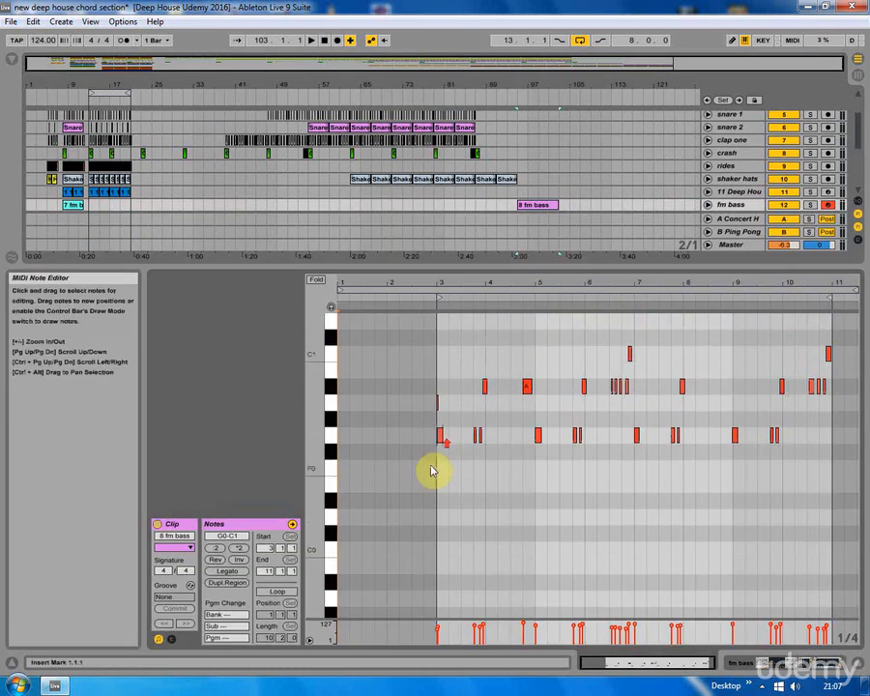
Step: Delete the stray A0 note at the start of the fm bass clip and quantize all remaining notes
left_click_drag(428, 415, 461, 402)
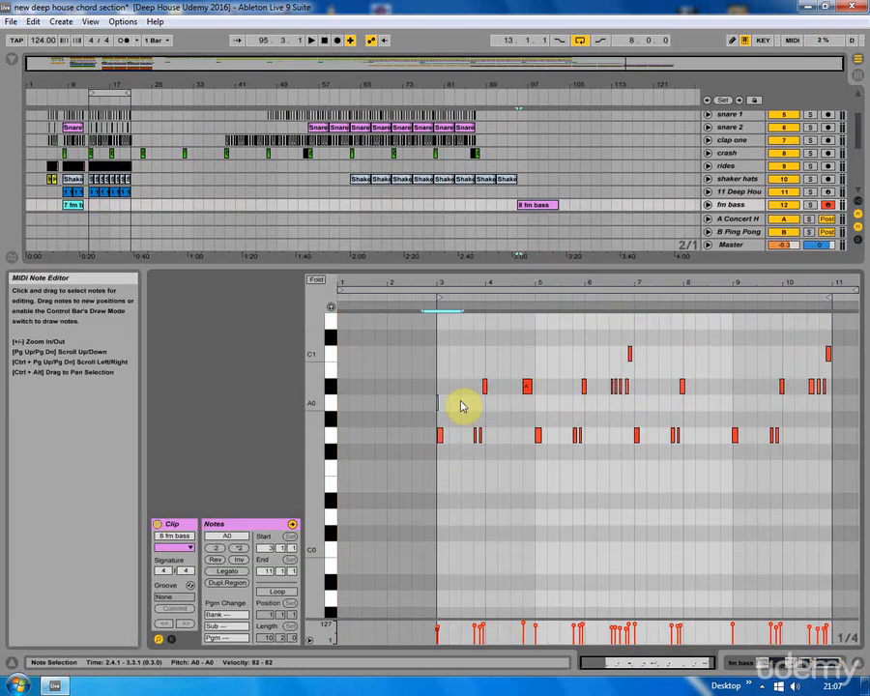
left_click_drag(427, 474, 853, 319)
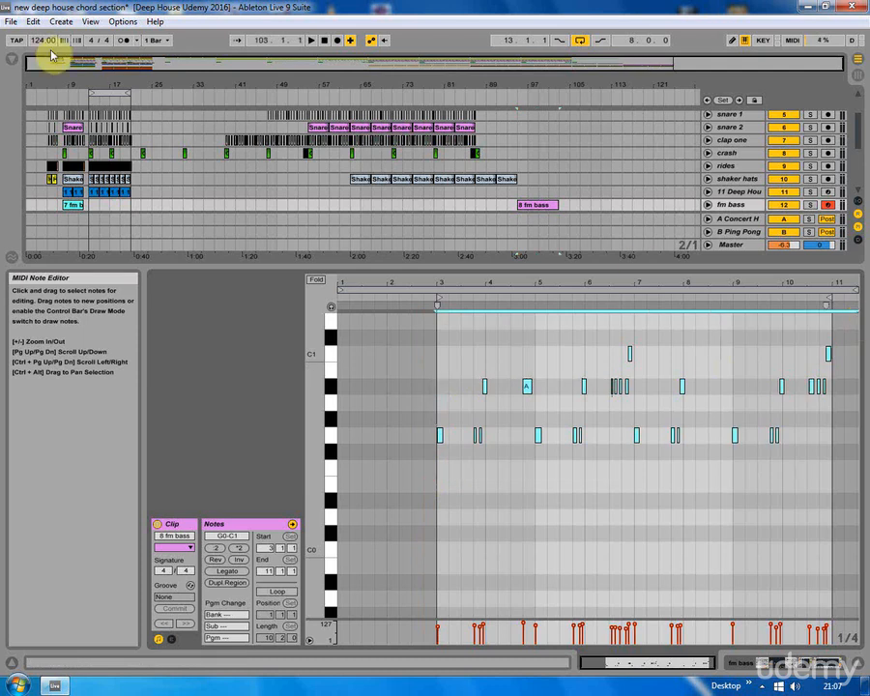
left_click(33, 22)
left_click(75, 336)
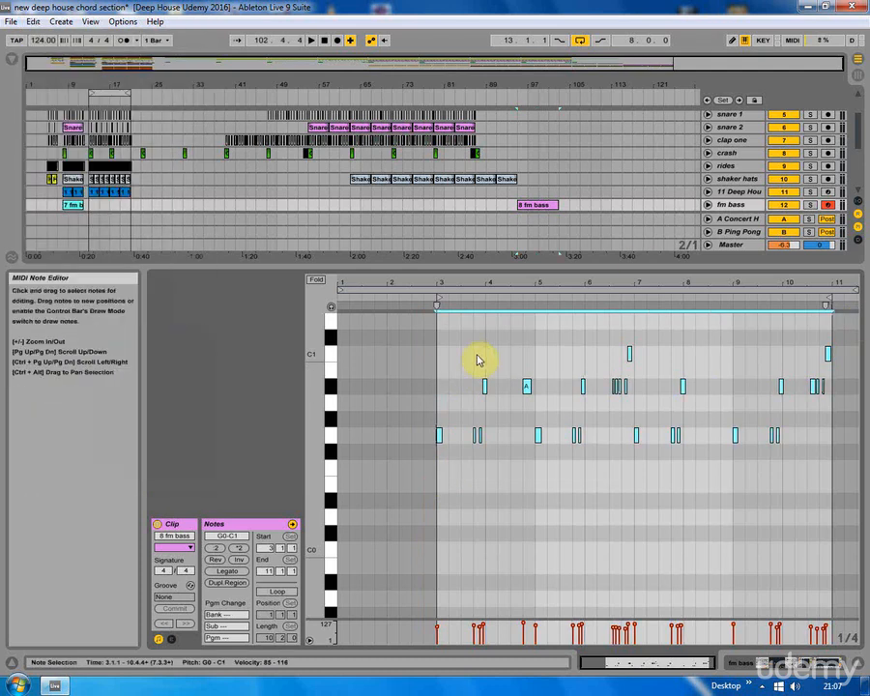
Step: Play the quantized bass line, move the first two A#0 notes of the bar 6 fill one sixteenth earlier, and audition them
left_click_drag(497, 281, 383, 388)
left_click(362, 458)
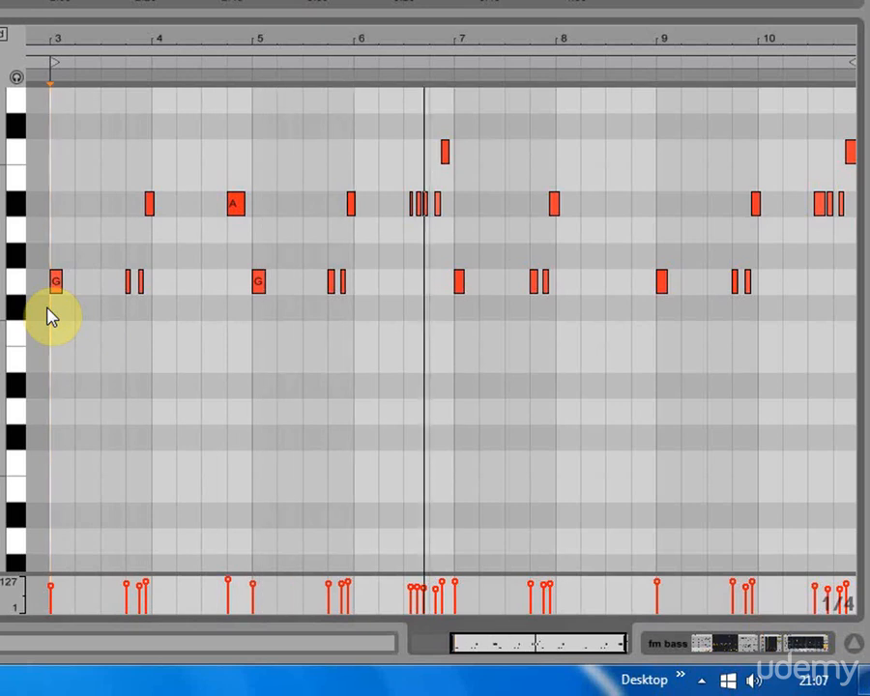
left_click(399, 225)
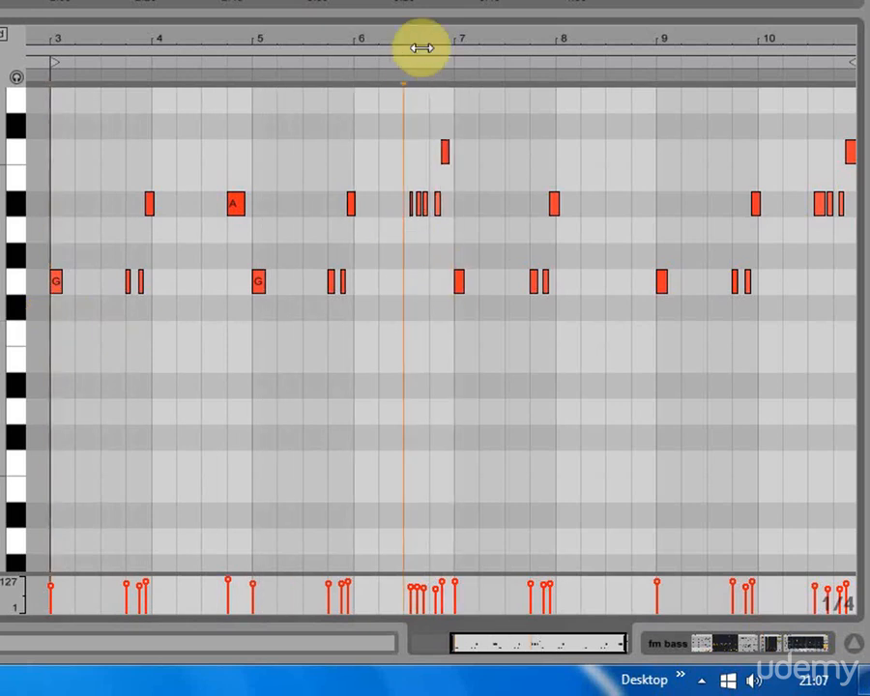
left_click_drag(419, 45, 388, 219)
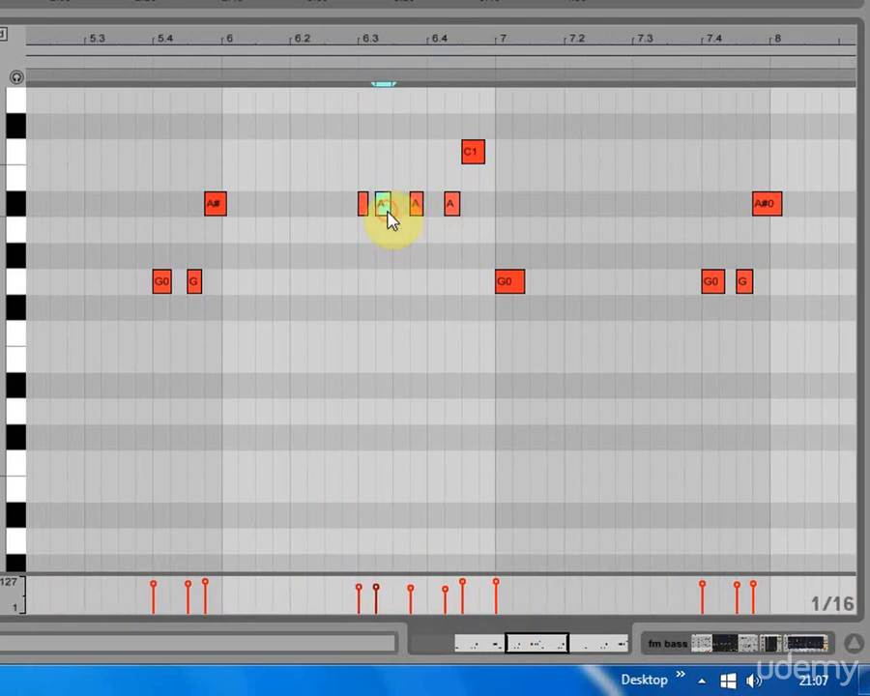
left_click(324, 66)
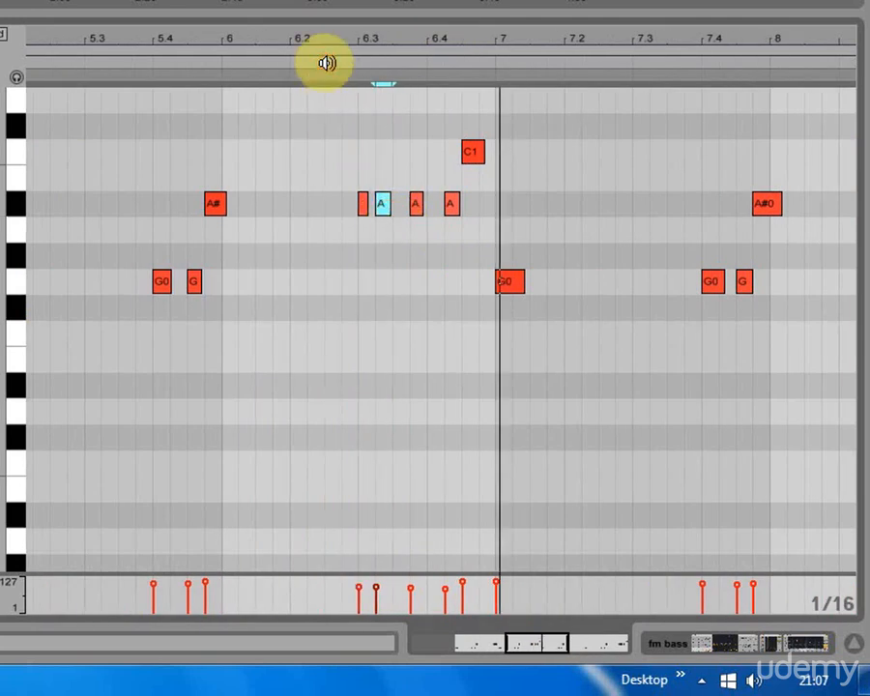
Step: Move the first two A#0 notes of the bar 10 fill one sixteenth earlier, copy the third to 10.4, and audition the fill
left_click(334, 26)
left_click_drag(339, 38, 454, 8)
left_click_drag(847, 39, 827, 155)
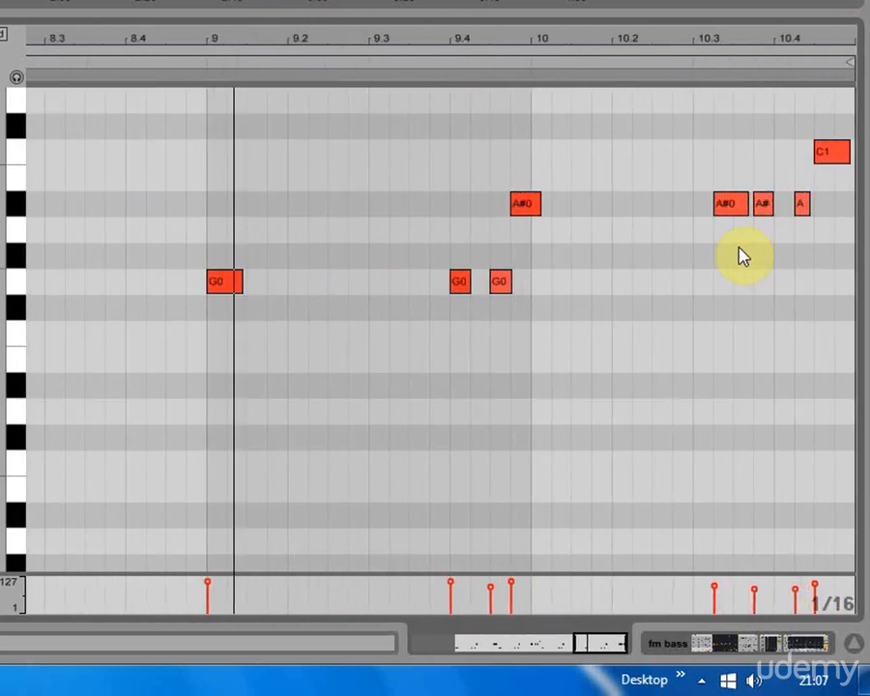
mouse_move(747, 203)
left_mouse_down()
mouse_move(708, 215)
mouse_move(746, 207)
left_mouse_up()
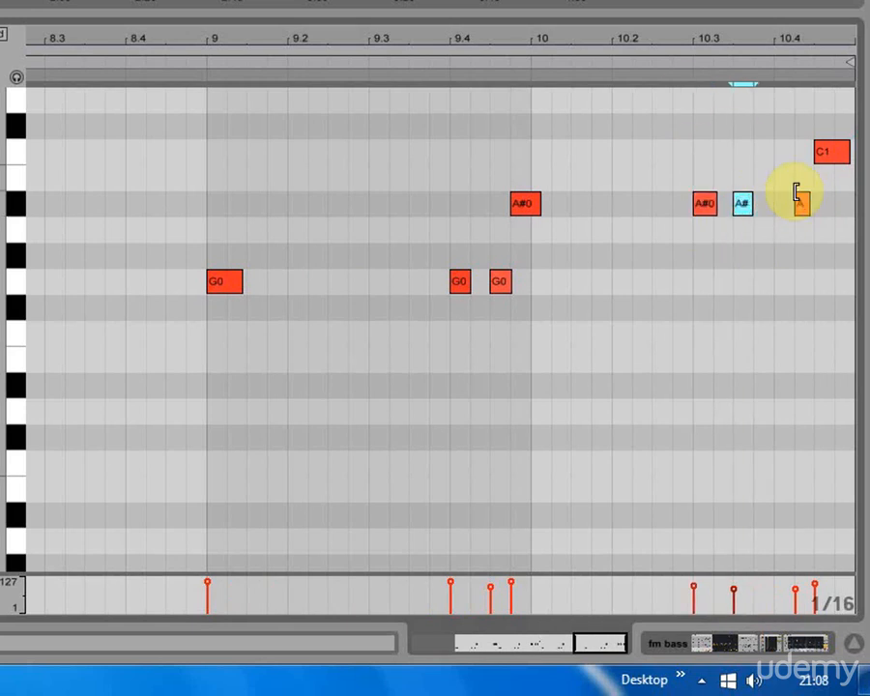
left_click_drag(805, 212, 785, 228)
left_click(681, 67)
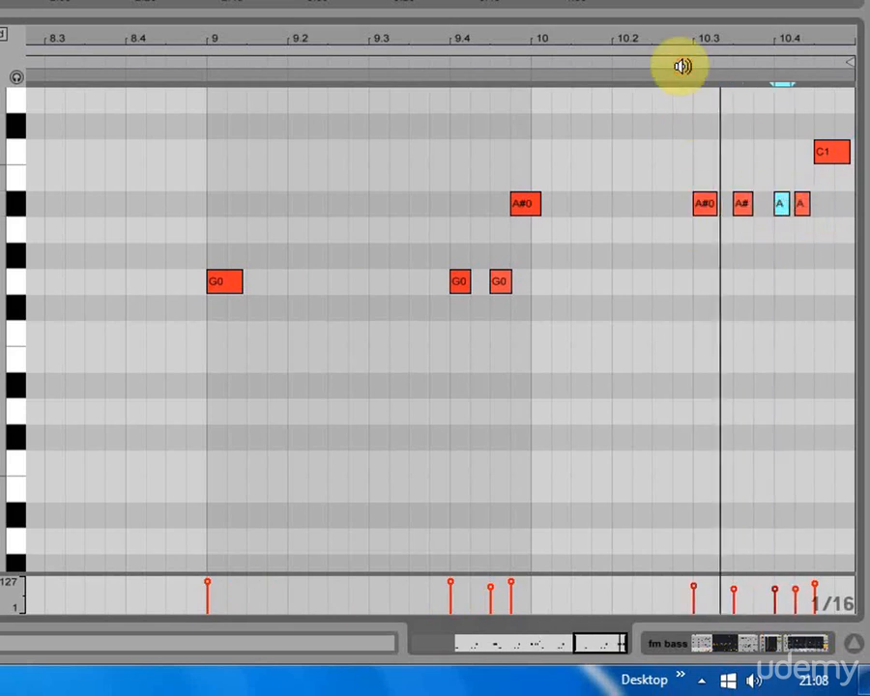
Step: Shorten the A#0 note at 10.3 to a sixteenth and delete the copied A#0 note at 10.4
left_click_drag(655, 38, 635, 33)
left_click_drag(777, 36, 772, 64)
left_click_drag(689, 203, 677, 201)
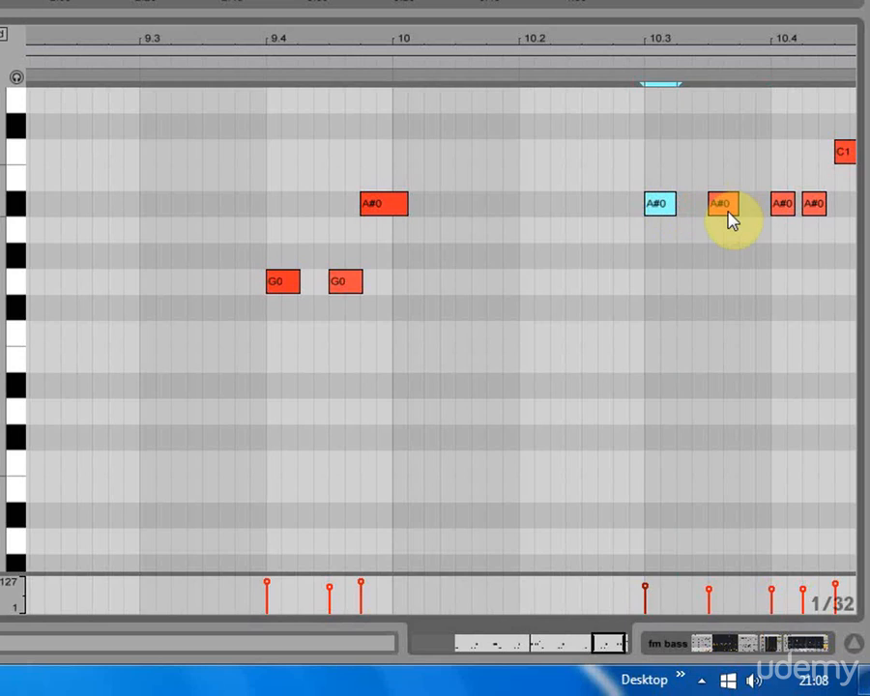
left_click(782, 208)
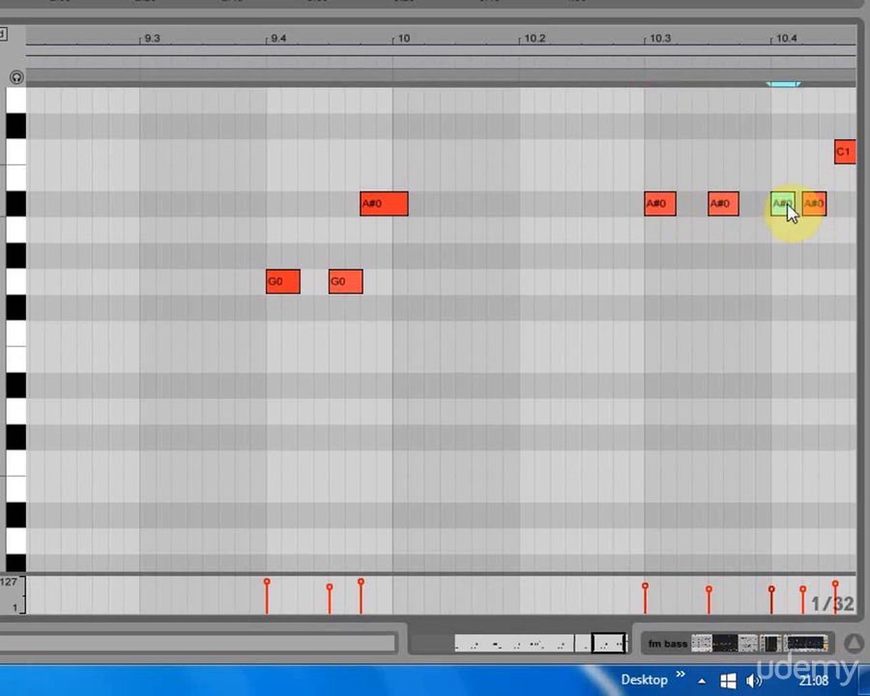
key("Delete")
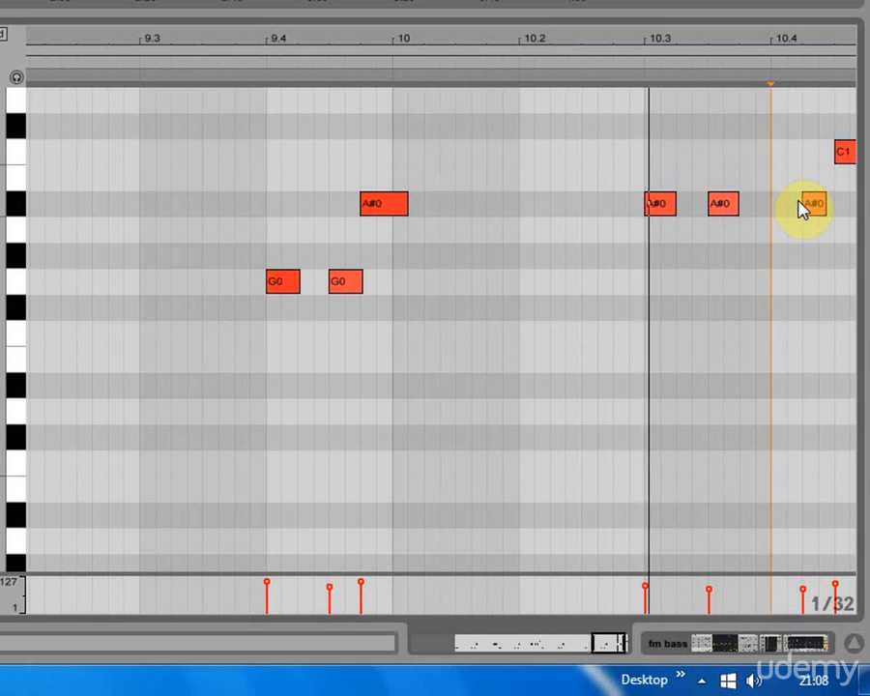
Step: Move the second A#0 note of the bar 10 fill to 10.3.4, lengthen the one at 10.3 by a thirty-second, and audition
left_click(725, 204)
left_click_drag(724, 204, 744, 204)
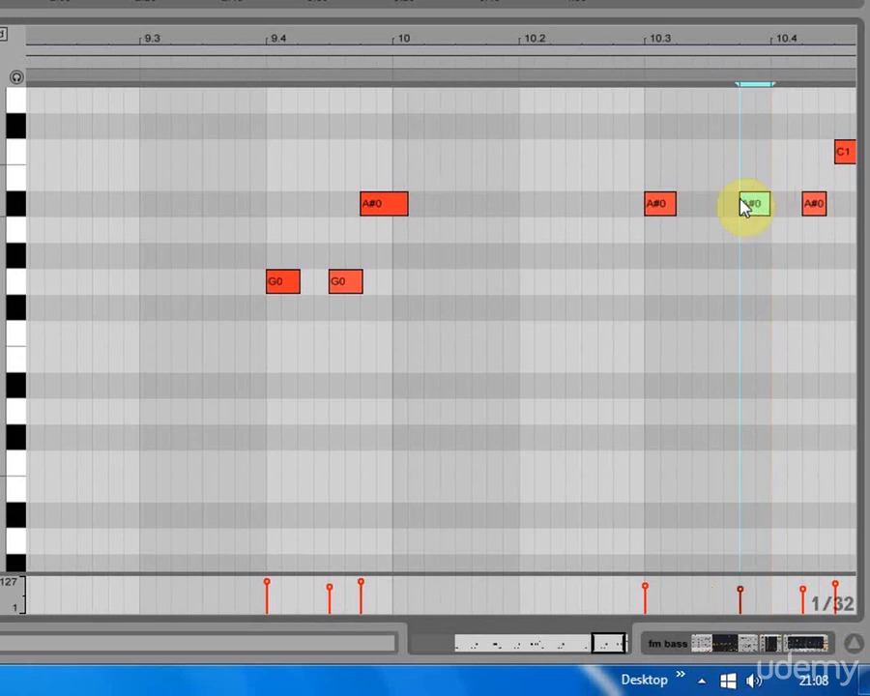
left_click(639, 58)
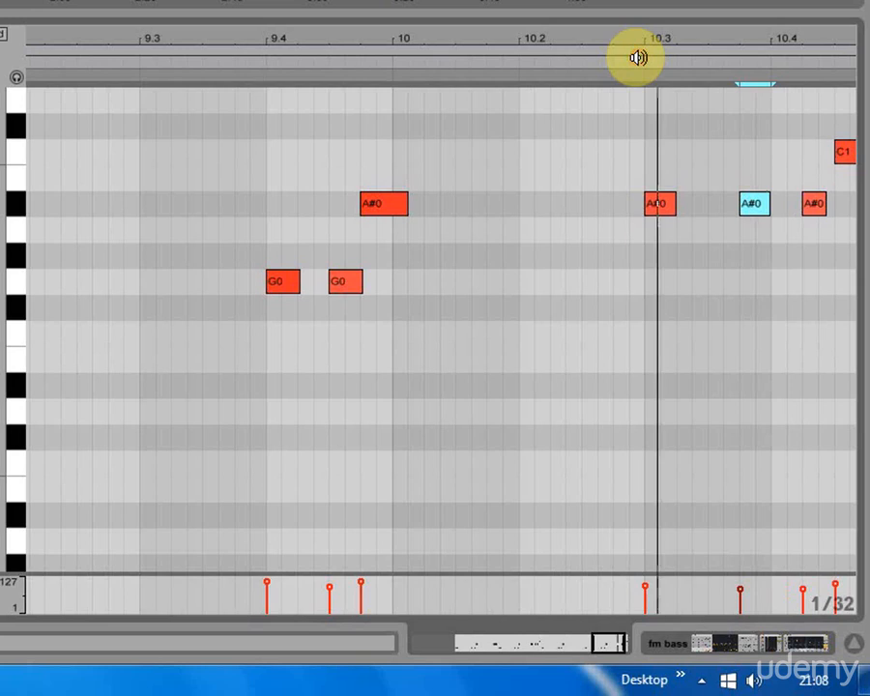
left_click_drag(675, 203, 691, 204)
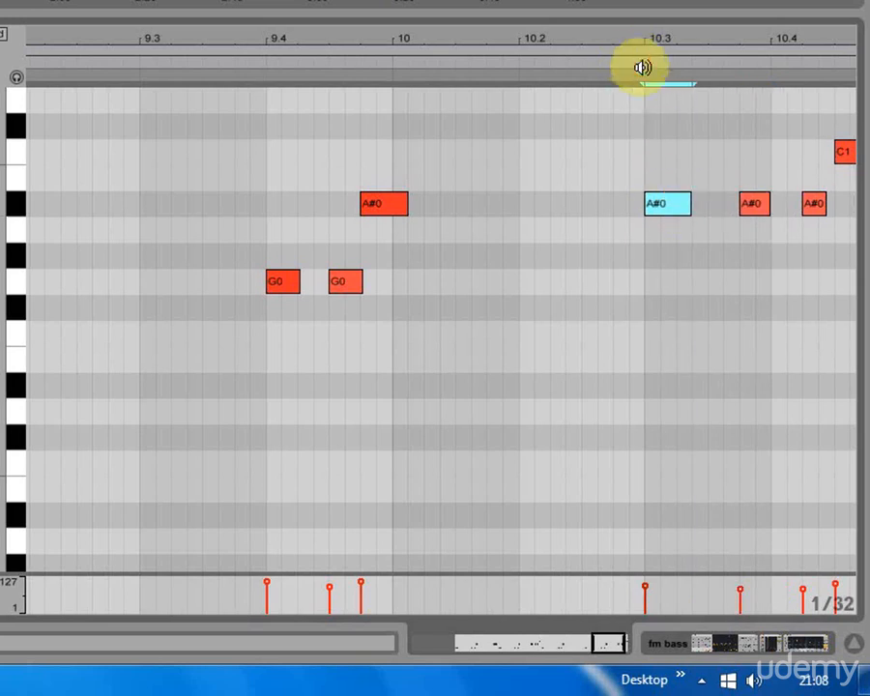
left_click(635, 60)
Step: Play the arrangement from bar 93, enlarge the arrangement area over the clip view, and fold the 14 chord sample track
left_click_drag(566, 34, 820, 33)
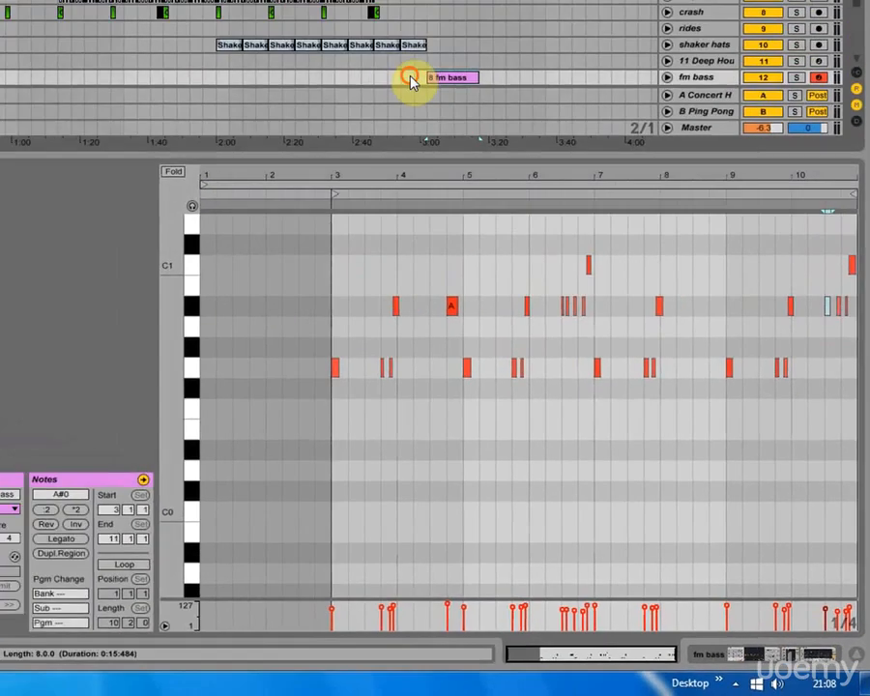
left_click(506, 208)
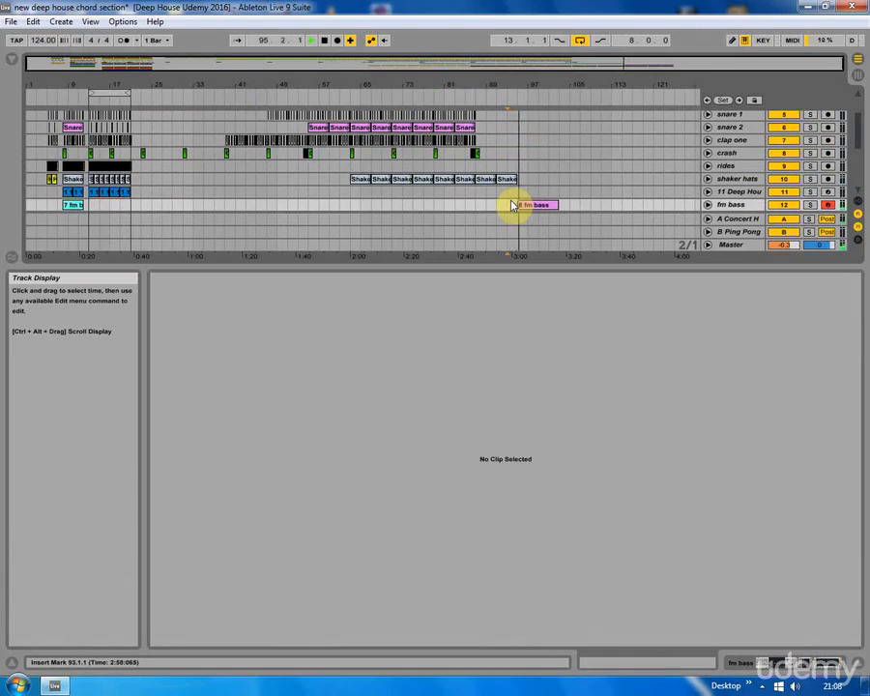
left_click_drag(528, 263, 528, 547)
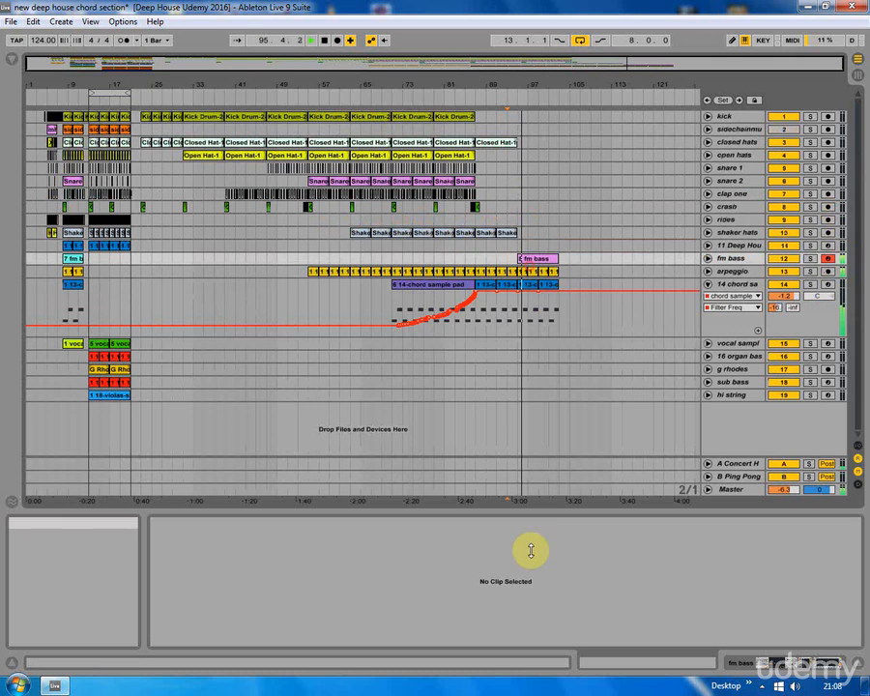
left_click(708, 285)
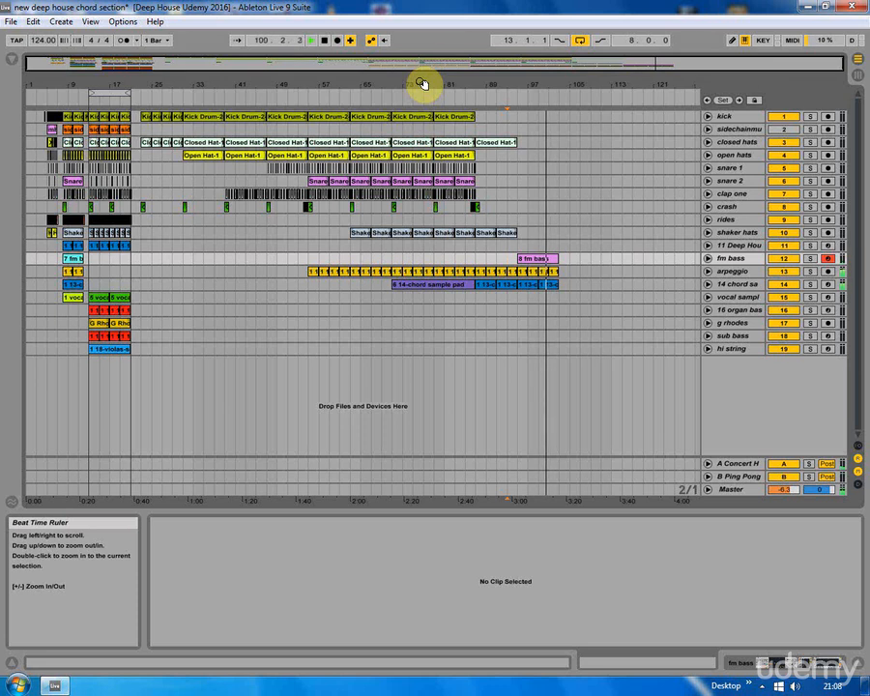
Step: Copy a clap clip from the end of bar 86 to beat 4 of bar 102 on the clap one track
left_click_drag(501, 81, 486, 126)
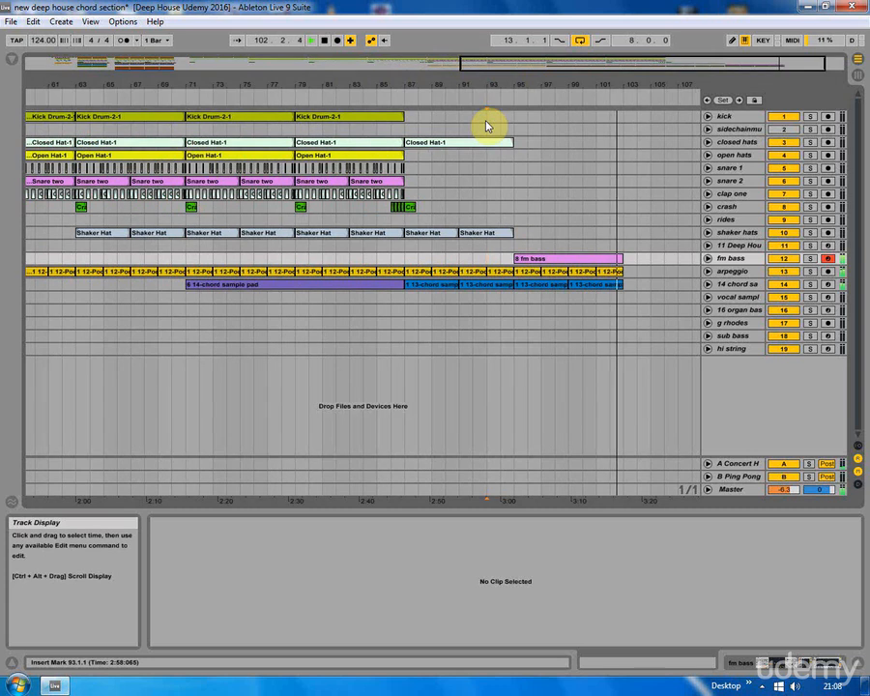
left_click(618, 172)
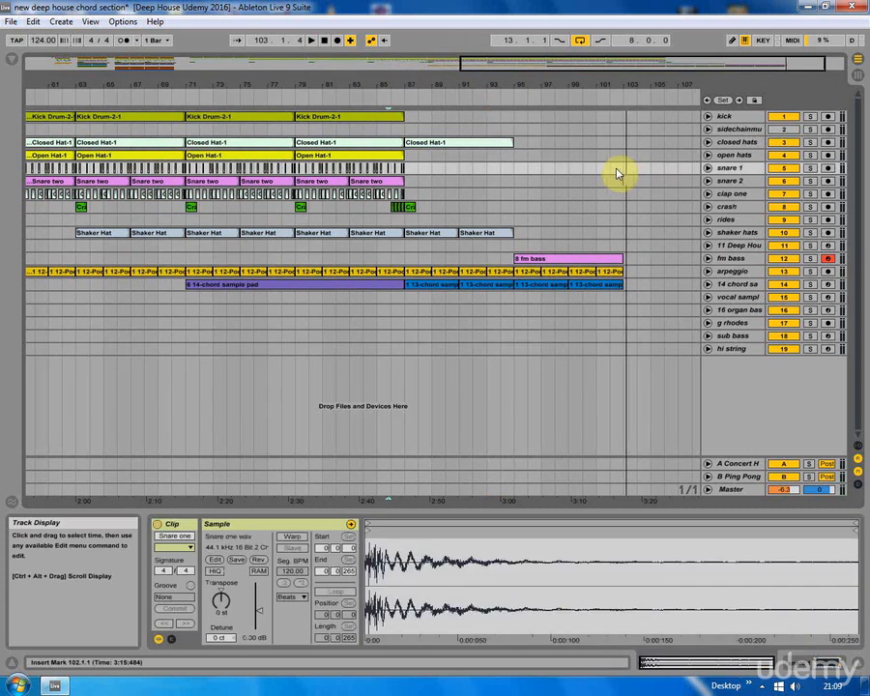
left_click(391, 193)
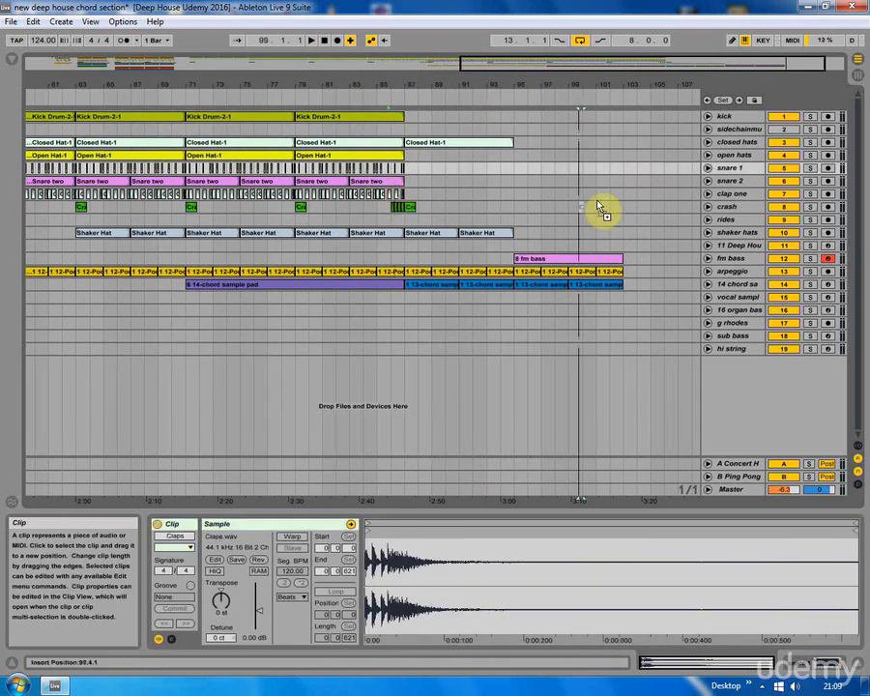
left_click(619, 194)
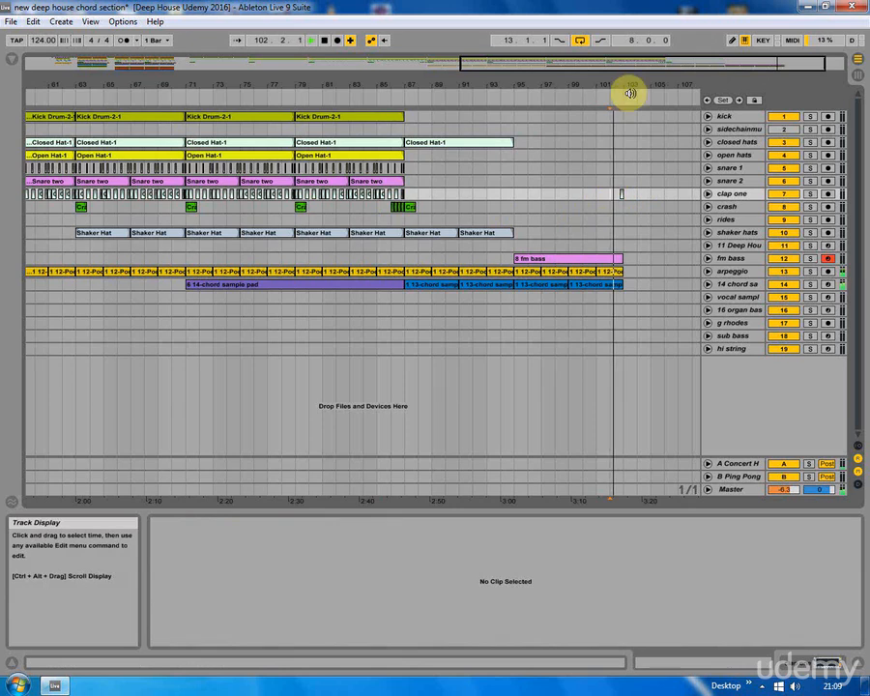
Step: Move the copied clap clip to 102.3.1 and play the transition from 101.4.1
left_click_drag(627, 89, 617, 113)
left_click_drag(603, 195, 590, 194)
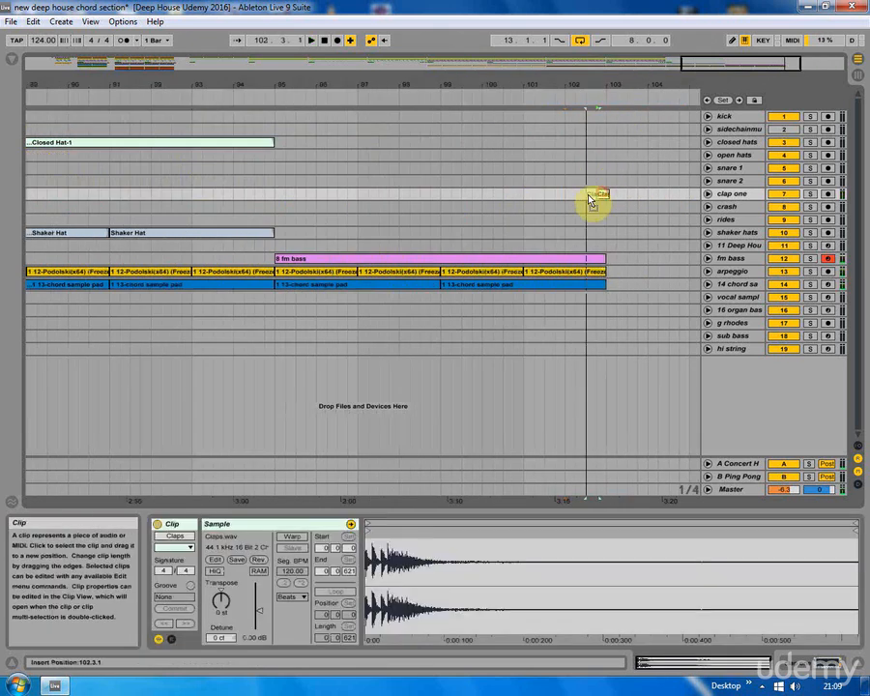
left_click(556, 194)
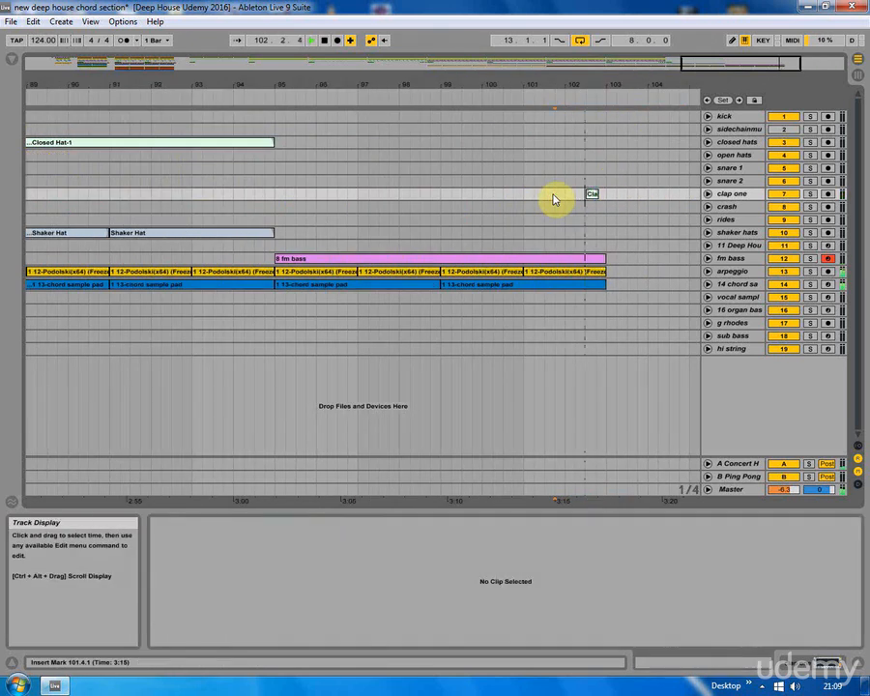
Step: Play the arrangement from bar 100 through the clap lead-in into bar 103
left_click_drag(549, 83, 549, 48)
left_click(586, 200)
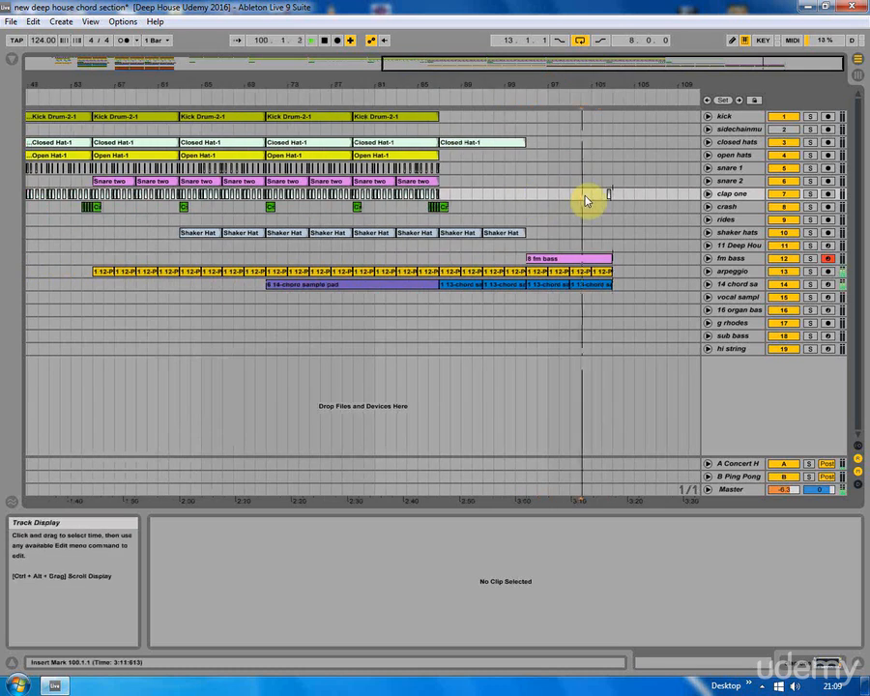
left_click_drag(619, 83, 696, 187)
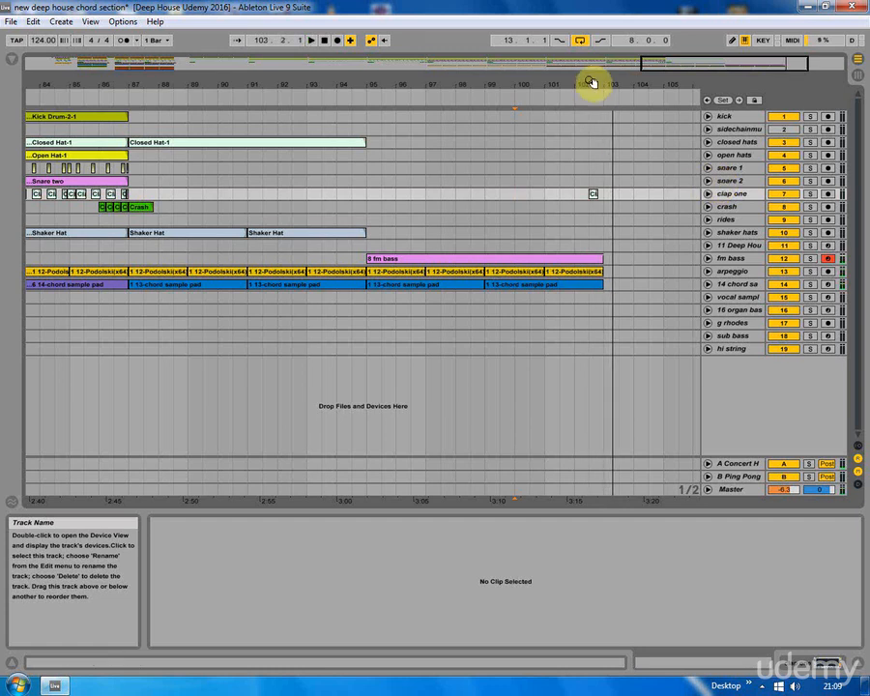
Step: Unfold the clap one and fm bass tracks around bar 102 to line the clap up with the bass notes
left_click_drag(590, 81, 591, 217)
left_click(709, 194)
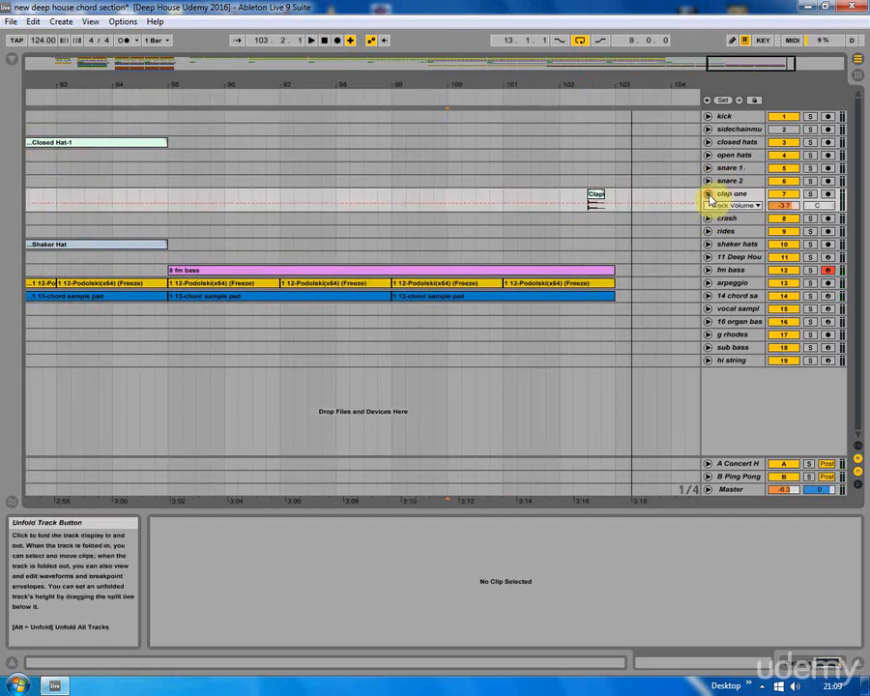
left_click(708, 270)
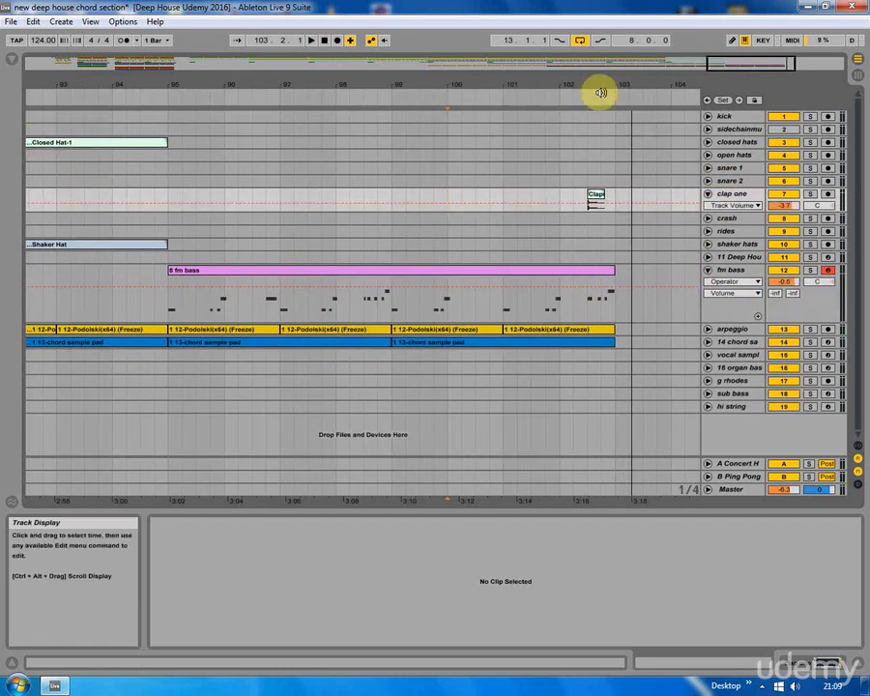
left_click_drag(618, 77, 621, 81)
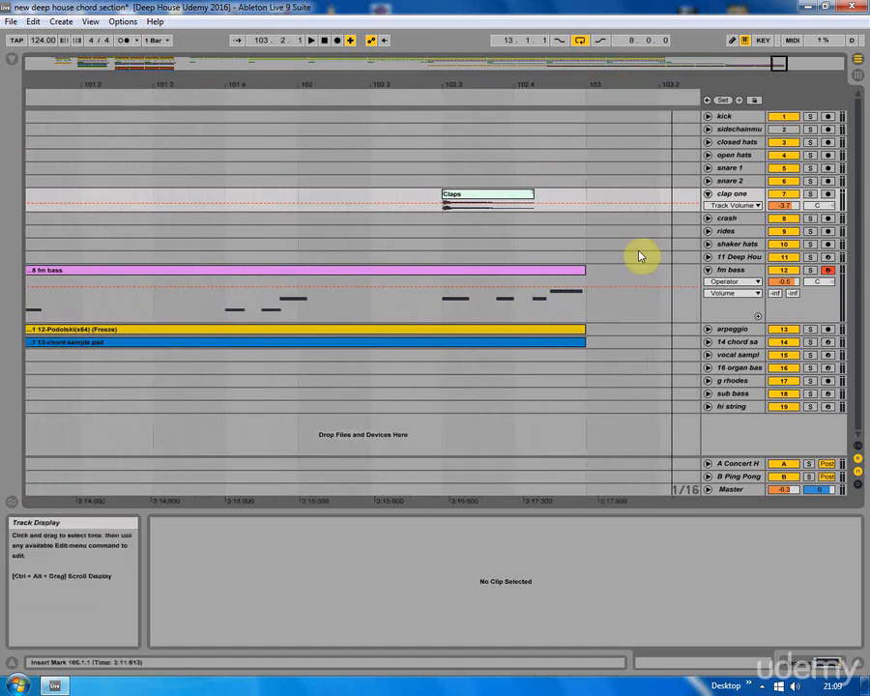
left_click(708, 270)
left_click(708, 270)
left_click(709, 194)
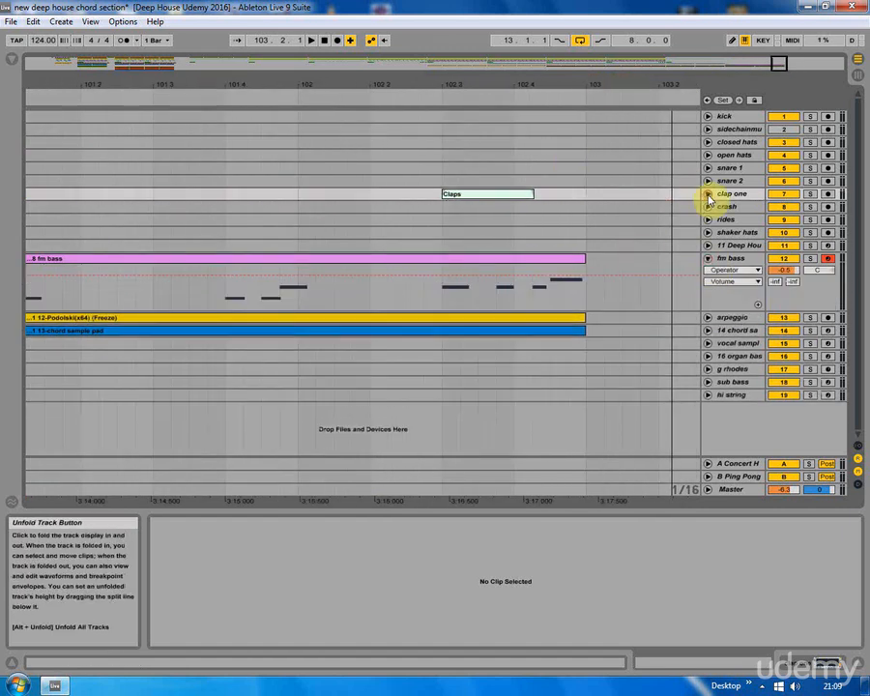
left_click(709, 194)
Step: Shorten the clap clip at 102.3.1 to end at 102.3.4 and copy it to 102.3.4, 102.4.2 and 102.4.3
left_click(527, 191)
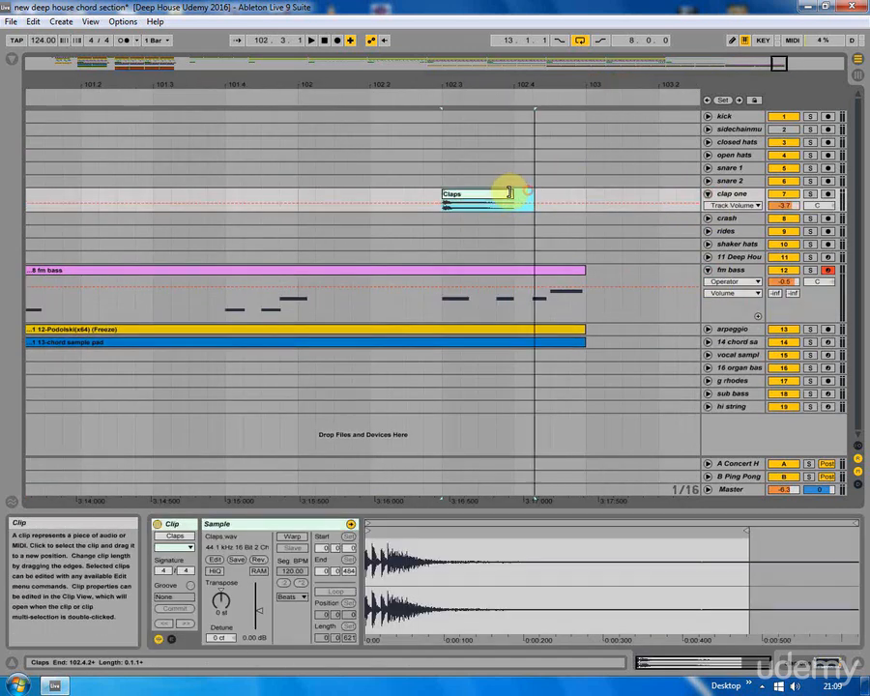
left_click_drag(474, 82, 323, 239)
left_click(309, 236)
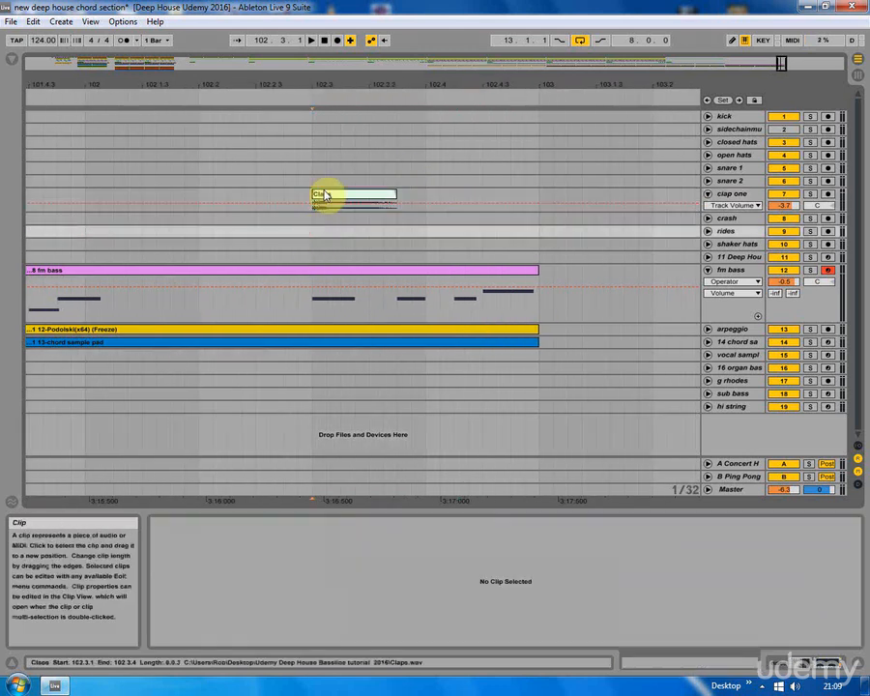
left_click_drag(325, 194, 405, 196)
left_click_drag(411, 196, 491, 203)
Step: Play the clap fill from 102.2.4 and fold the clap one and fm bass tracks
left_click(302, 203)
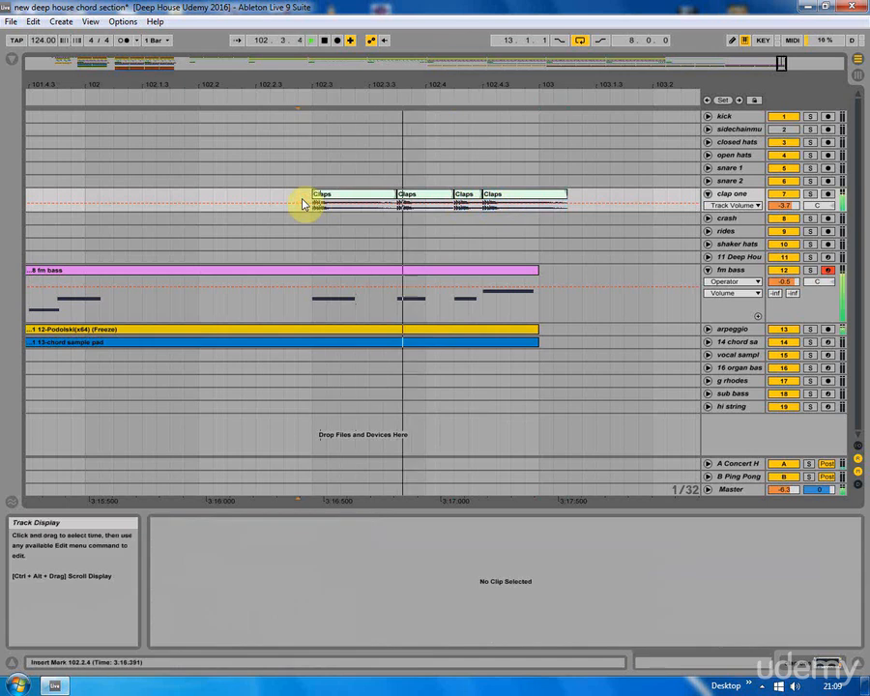
left_click(319, 80)
key("minus")
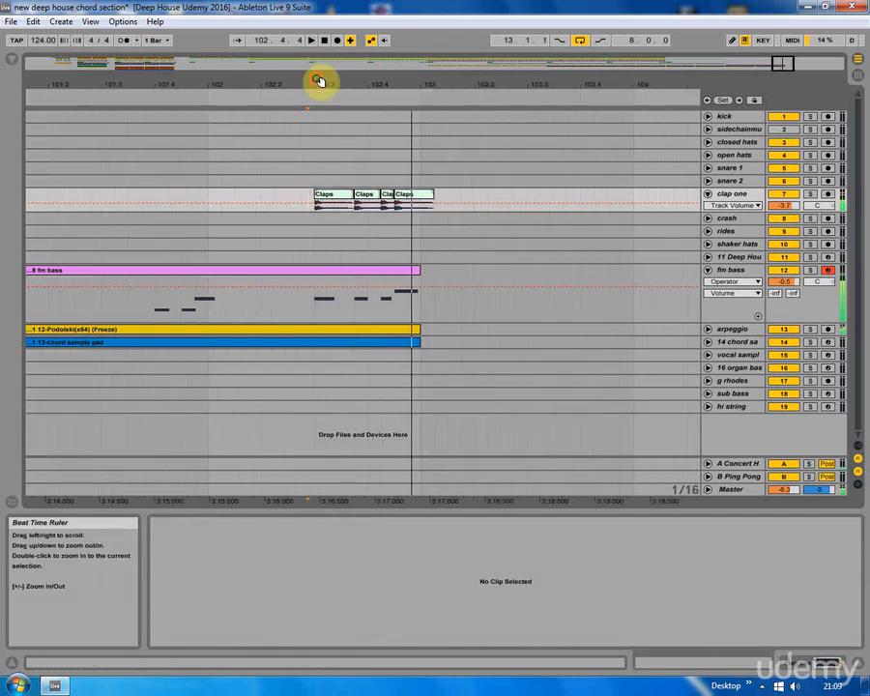
key("minus")
key("minus")
left_click(708, 194)
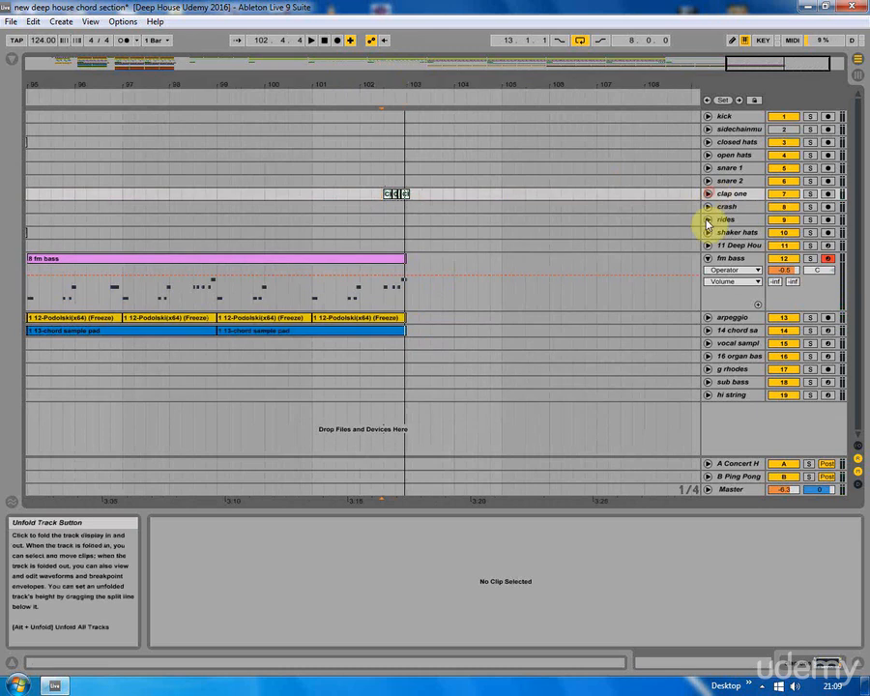
left_click(709, 259)
Step: Copy the early 7 fm bass clip and the kick, hat, snare and clap clips of bars 55 to 87 to bar 103
left_click_drag(434, 85, 531, 120)
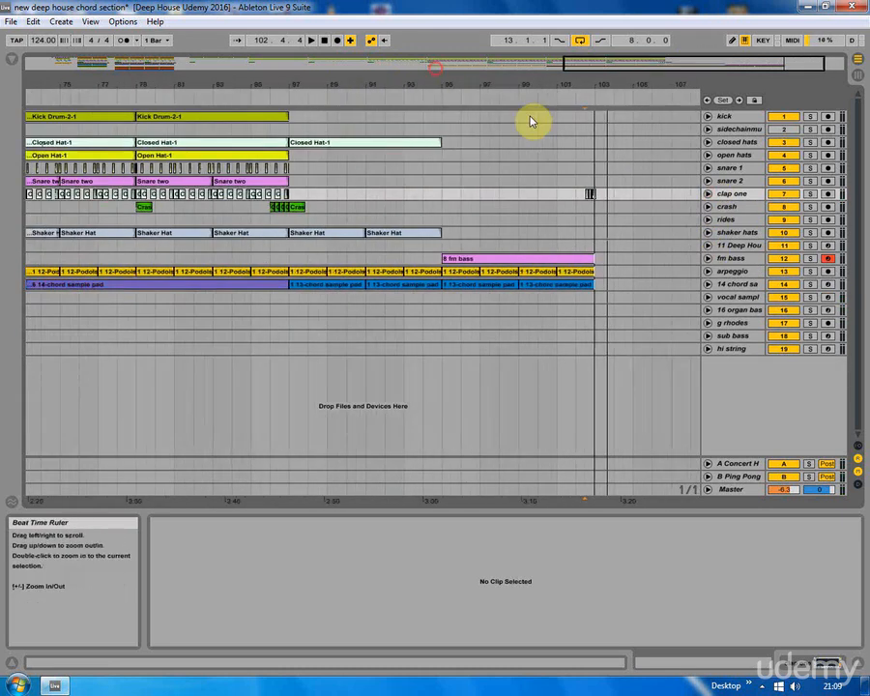
left_click(378, 184)
left_click_drag(306, 79, 464, 87)
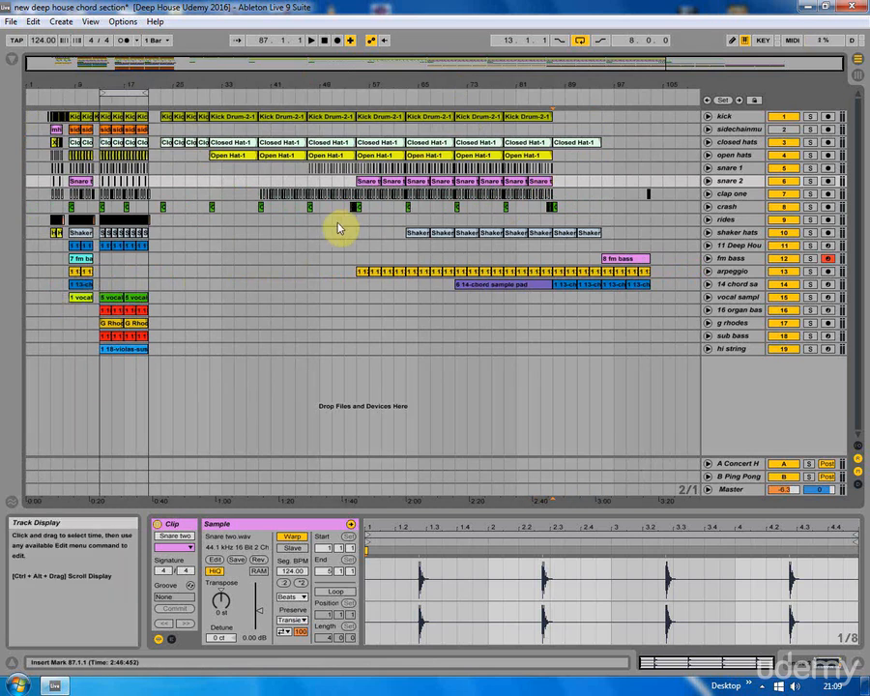
left_click_drag(67, 259, 665, 264)
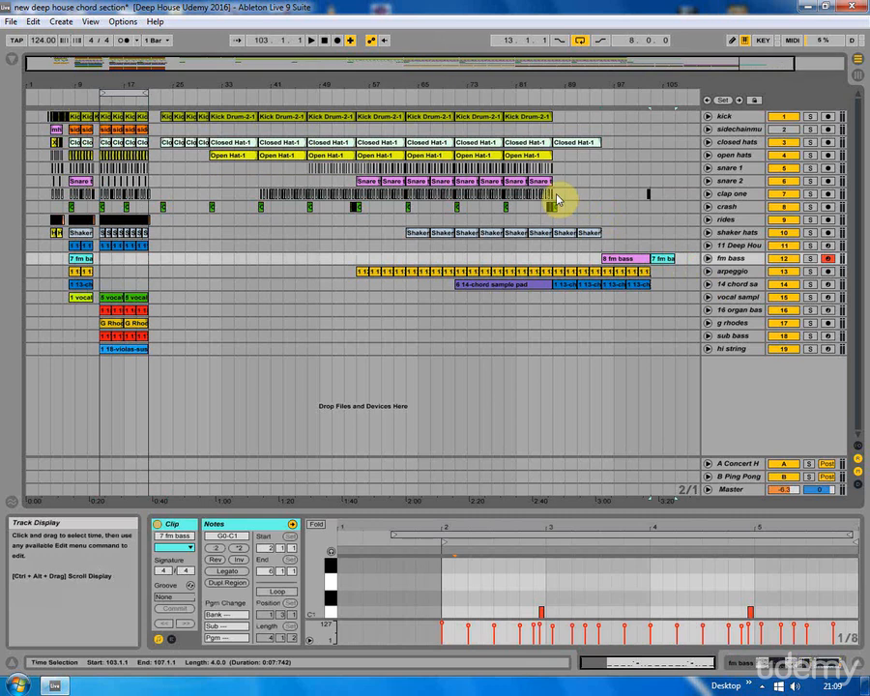
left_click_drag(554, 201, 275, 97)
Step: Copy the bar 79 crash to bar 103 and fill bars 103 to 135 of the shaker hats track with shaker clips
left_click(281, 218)
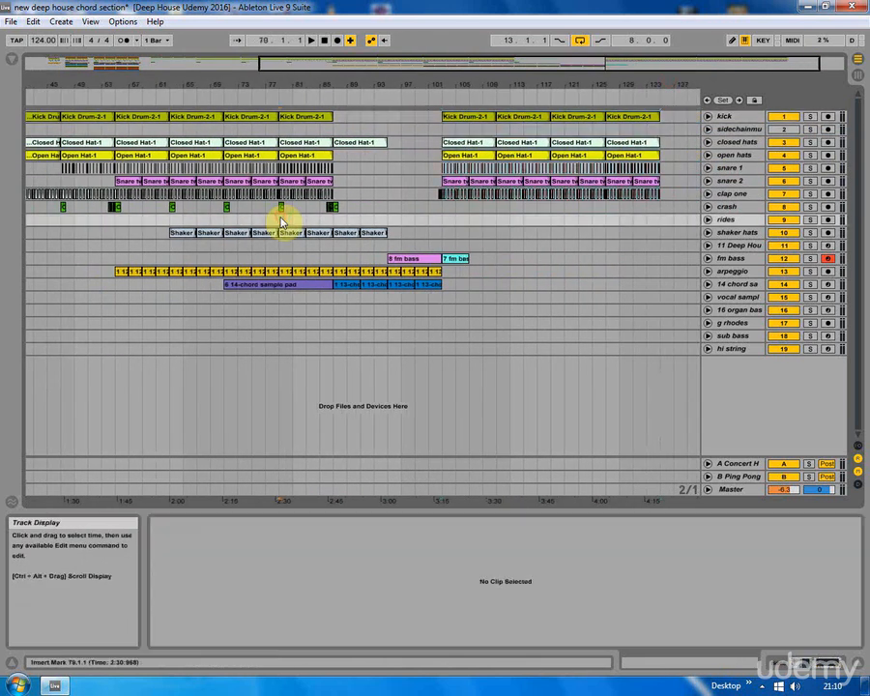
left_click(284, 207)
left_click(442, 207)
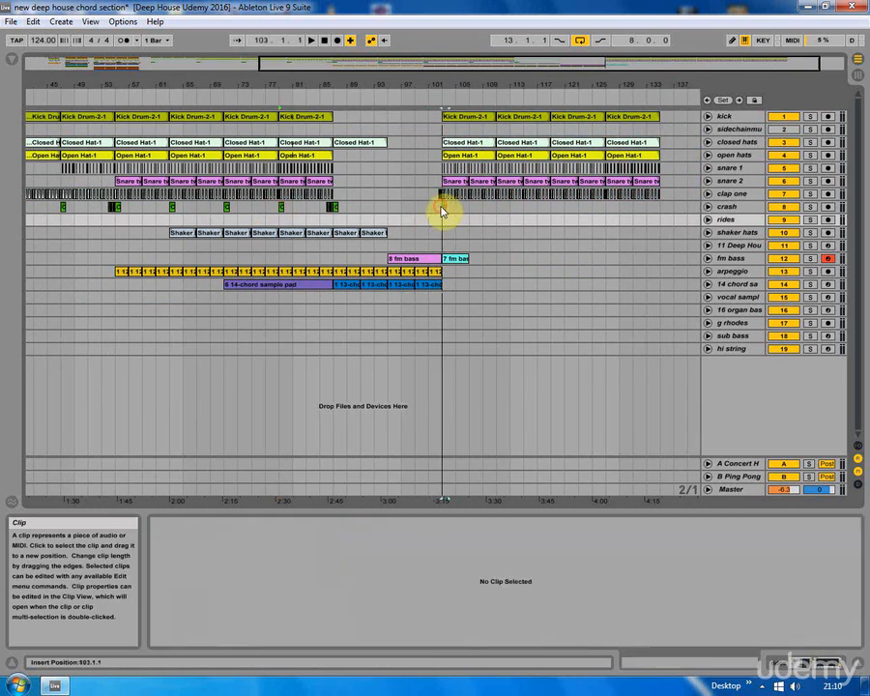
key("ctrl+v")
left_click_drag(345, 232, 453, 232)
left_click_drag(454, 232, 643, 235)
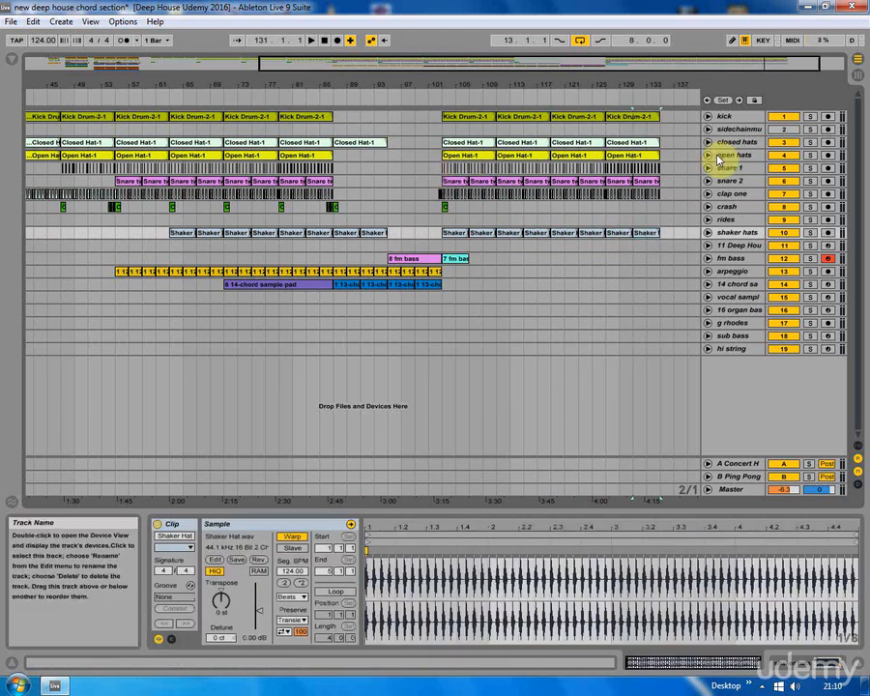
Step: Copy the 13-chord sample pad clip repeatedly to fill bars 103 to 135 of the 14 chord sample track
left_click(429, 292)
key("ctrl+d")
key("ctrl+d")
key("ctrl+d")
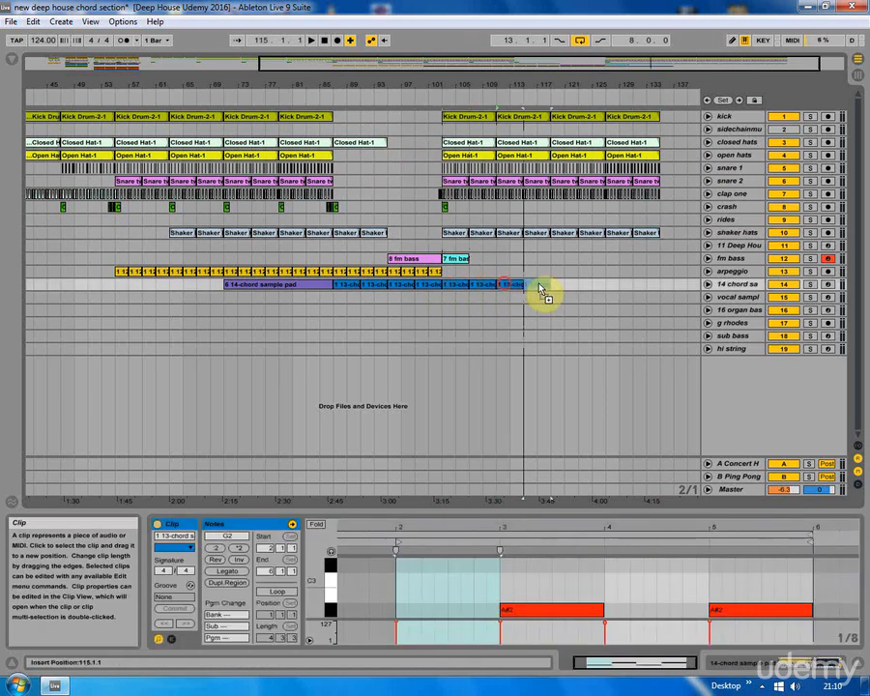
left_click_drag(538, 286, 541, 285)
left_click_drag(533, 284, 619, 289)
left_click_drag(621, 286, 648, 289)
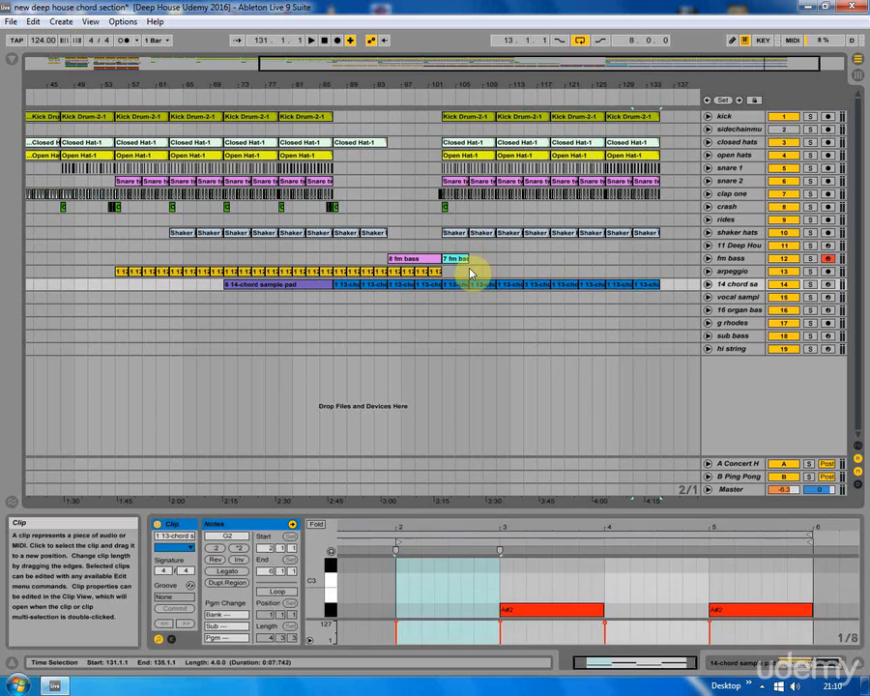
Step: Copy the arpeggio clips to fill bars 103 to 135 and play the arrangement from bar 85
left_click(436, 272)
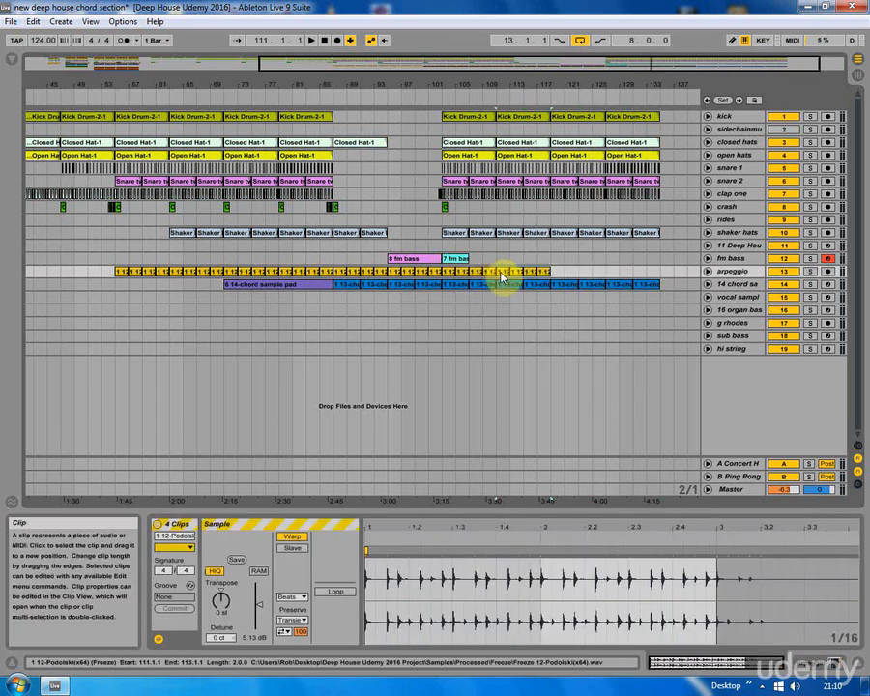
left_click_drag(502, 277, 605, 272)
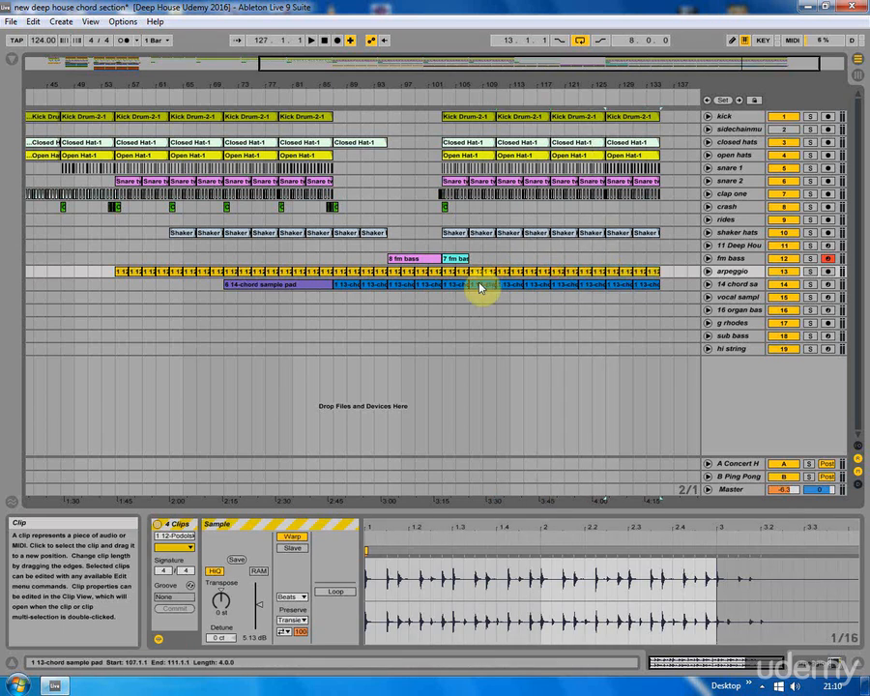
left_click(388, 248)
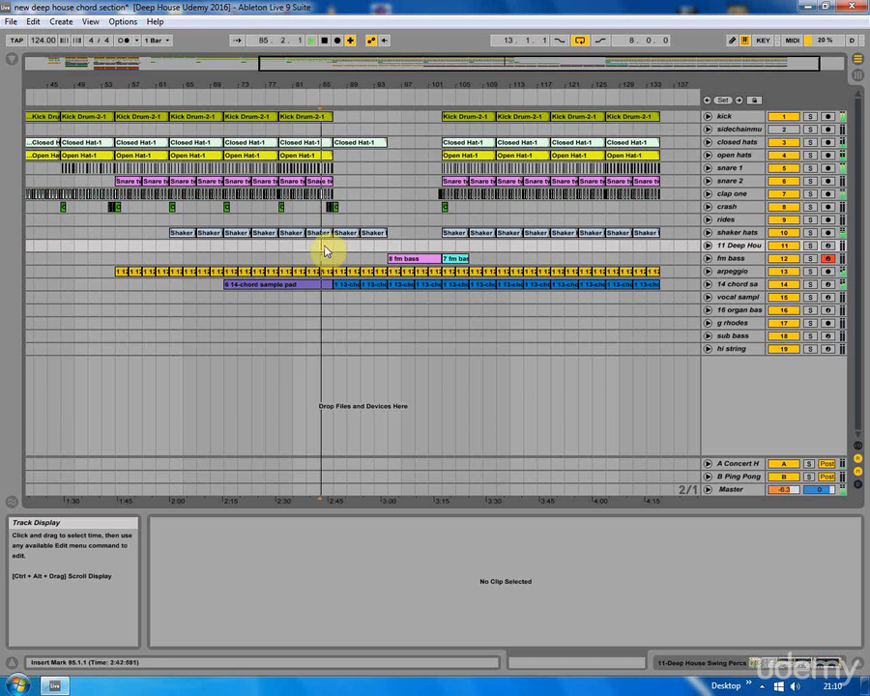
Step: Copy the four-bar 7 fm bass clip repeatedly until it fills bars 103 to 135
left_click(458, 261)
key("ctrl+d")
key("ctrl+d")
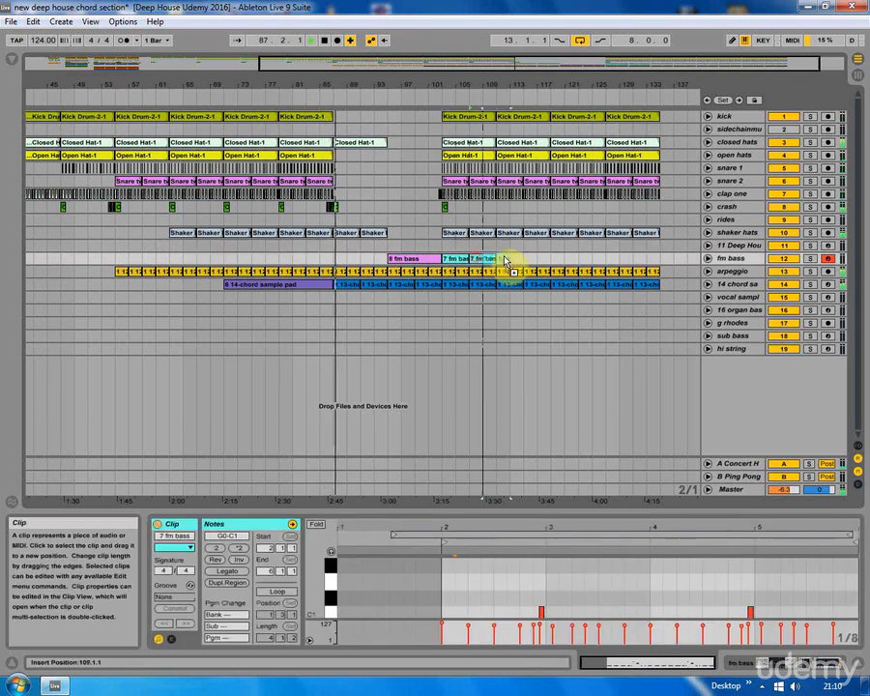
key("ctrl+d")
key("ctrl+d")
key("ctrl+d")
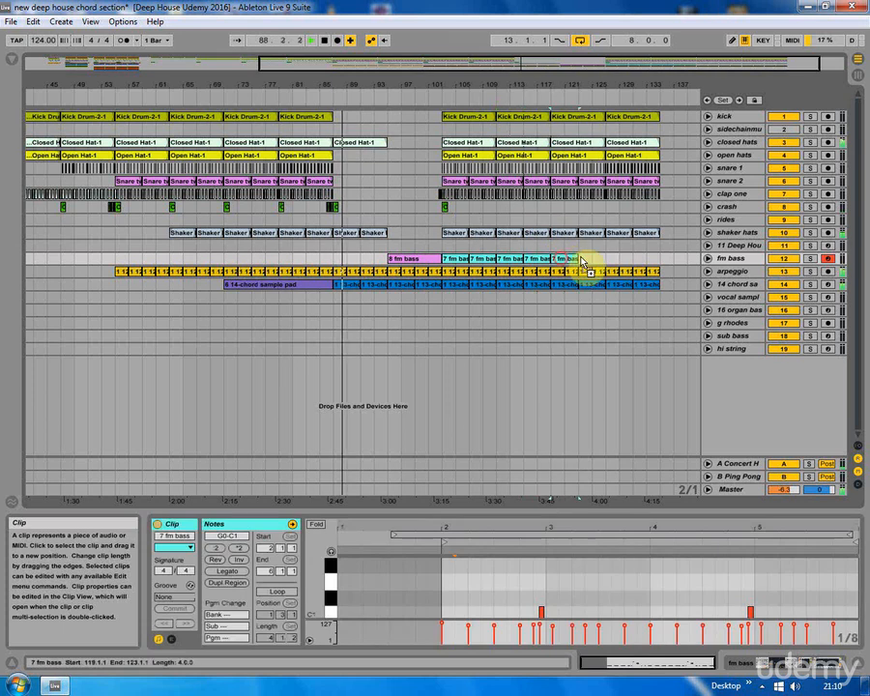
key("ctrl+d")
key("ctrl+d")
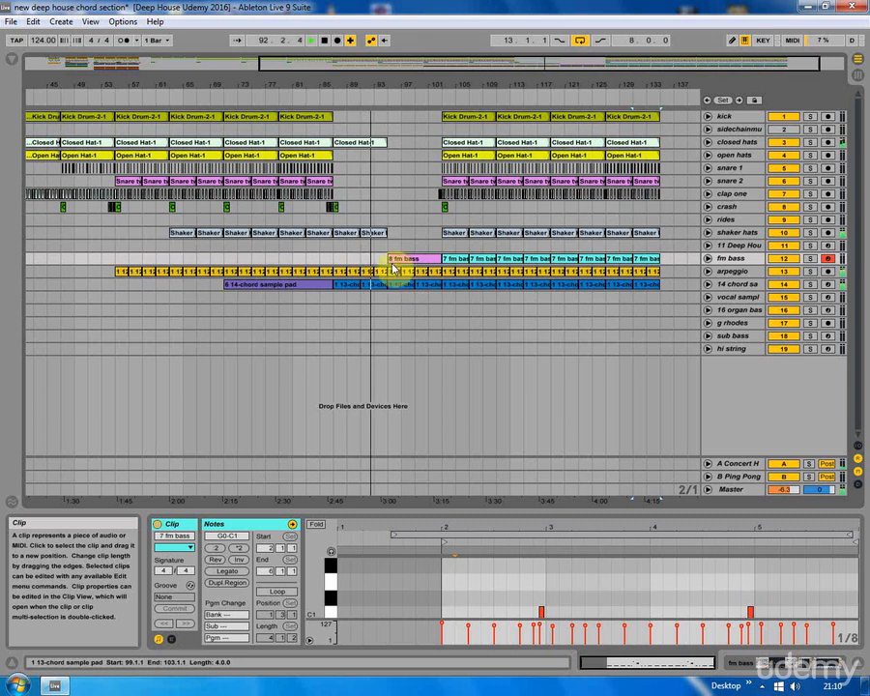
Step: Show the fm bass track's devices during playback and set the Operator volume to -4.8 dB
left_click_drag(351, 85, 435, 83)
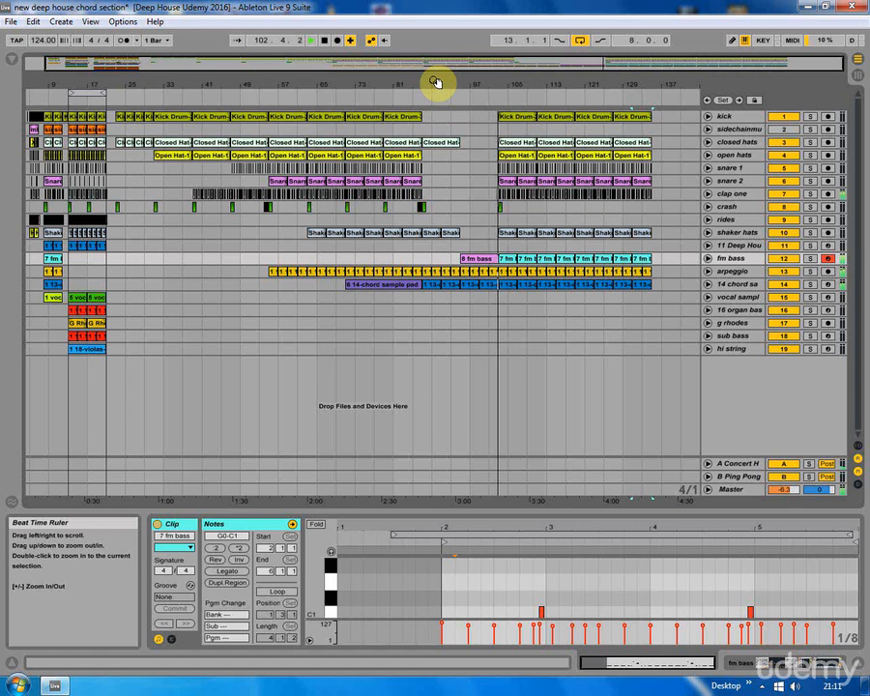
left_click_drag(437, 82, 441, 81)
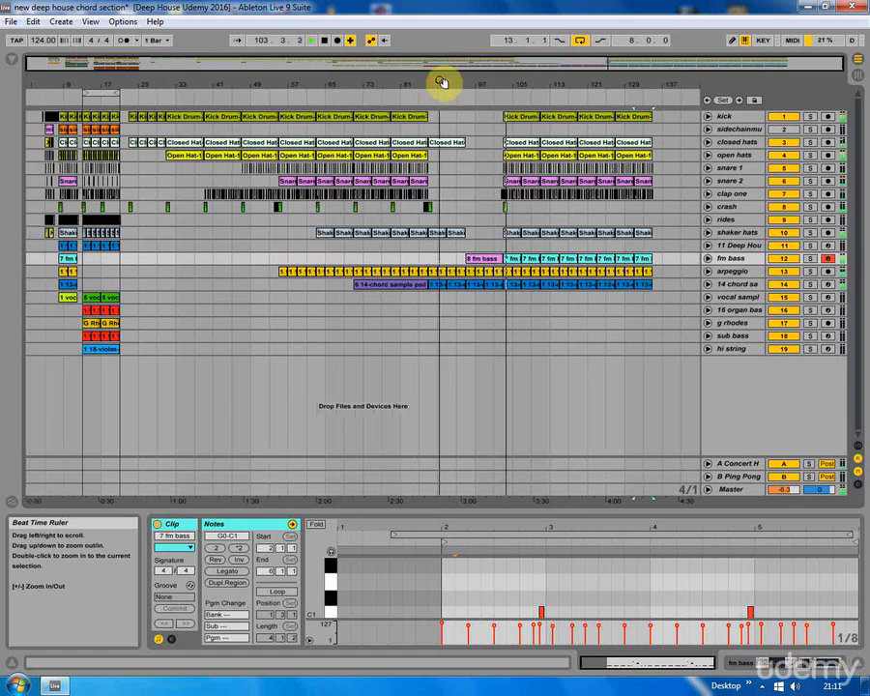
left_click(512, 299)
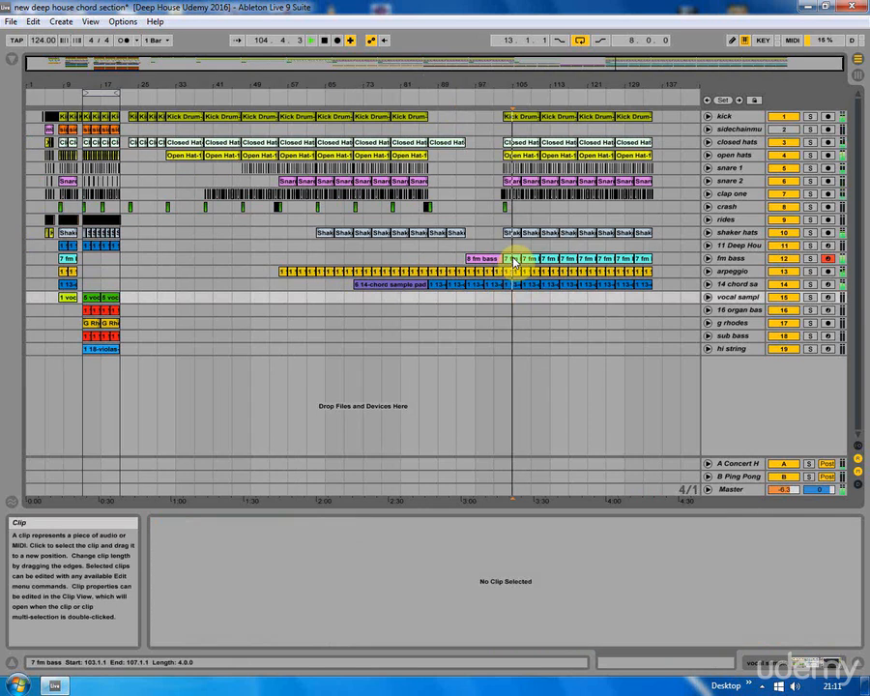
left_click(734, 258)
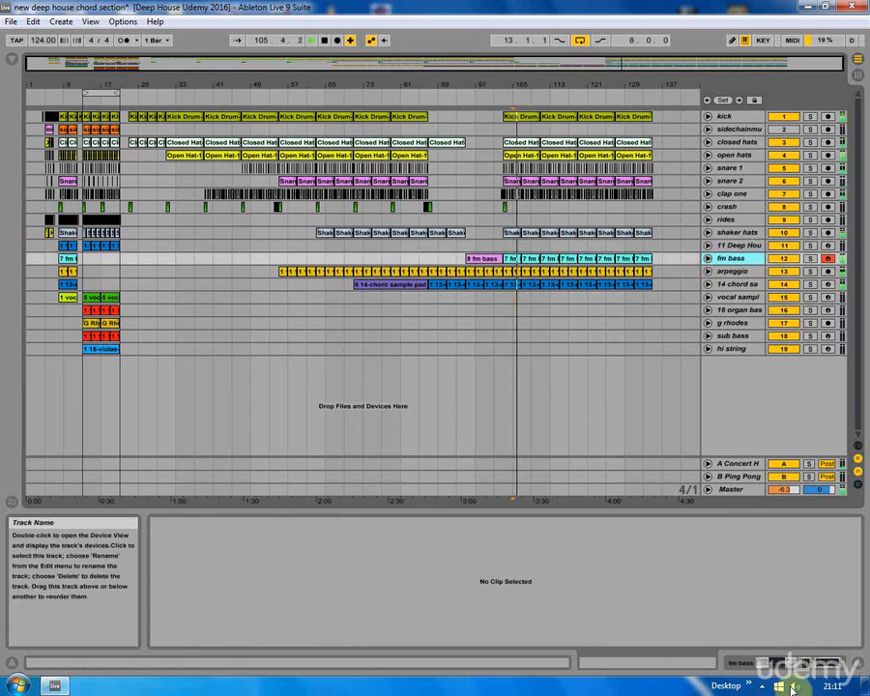
left_click(796, 663)
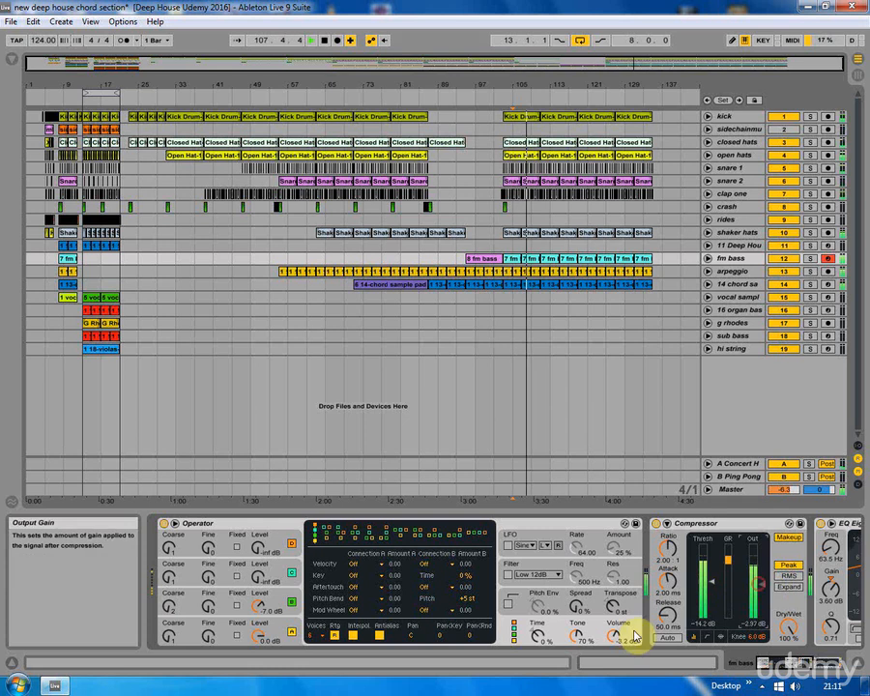
left_click_drag(633, 635, 633, 650)
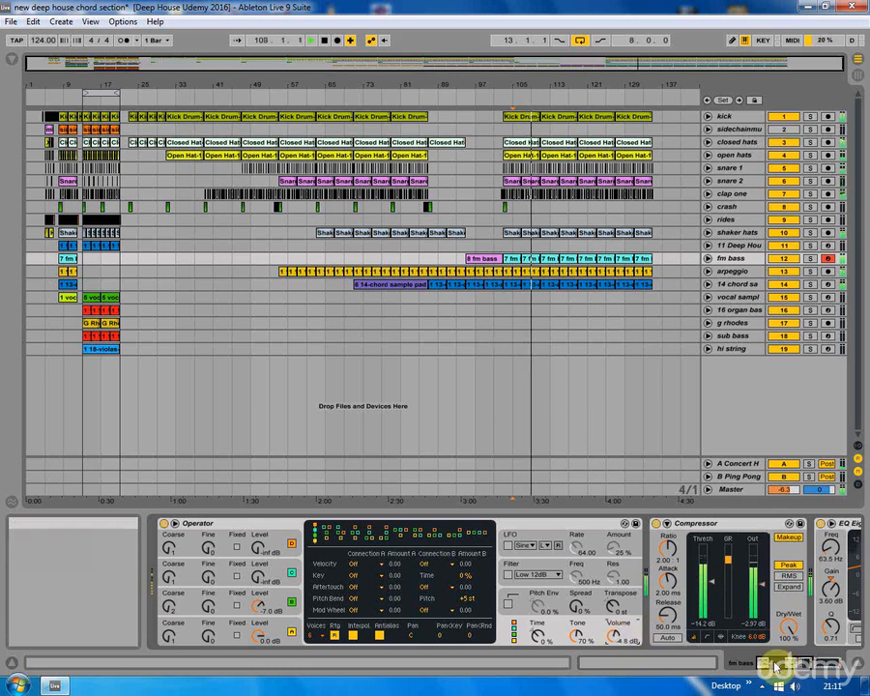
Step: In the fm bass EQ Eight, set band 3's gain to 2.85 dB and band 4 to 150 Hz and 2.11 dB, and stop playback
left_click_drag(769, 661, 808, 664)
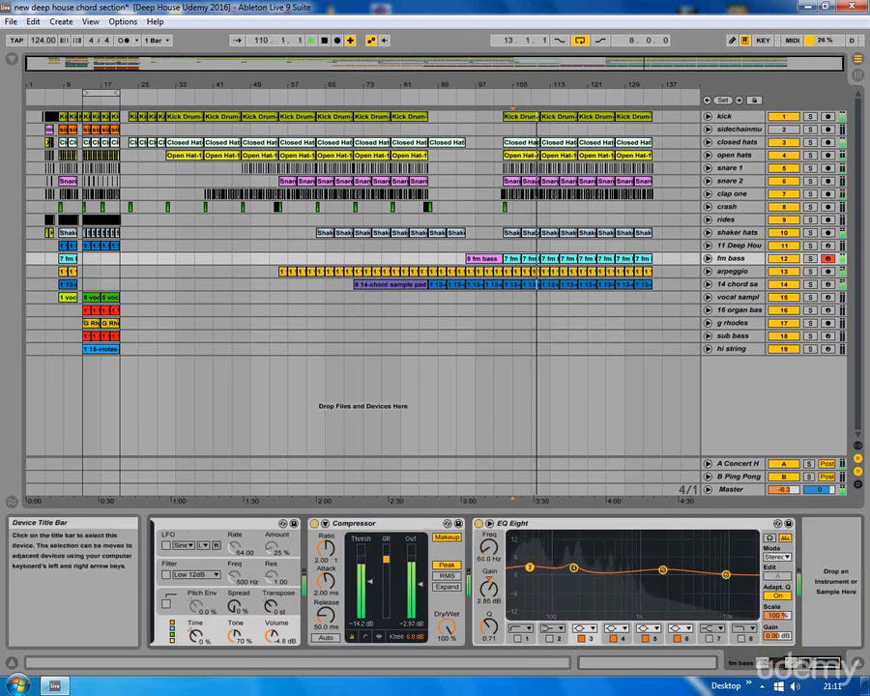
left_click_drag(538, 567, 569, 571)
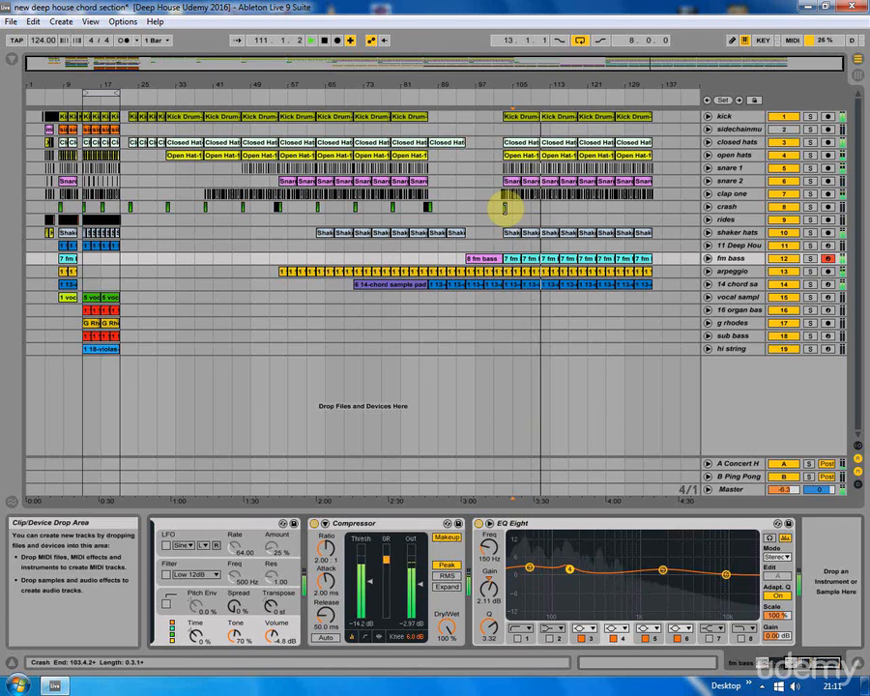
key("space")
Step: Copy the crash clip at bar 103 to bars 111, 119 and 127 on the crash track
left_click_drag(549, 81, 354, 178)
left_click(368, 208)
key("ctrl+c")
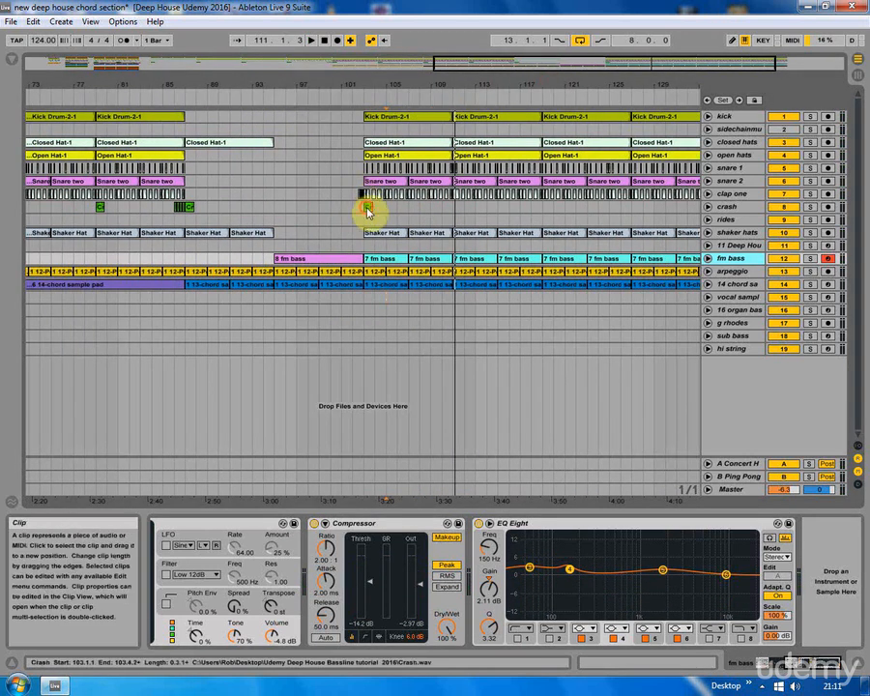
left_click(458, 209)
key("ctrl+v")
left_click(546, 211)
key("ctrl+v")
left_click(633, 211)
key("ctrl+v")
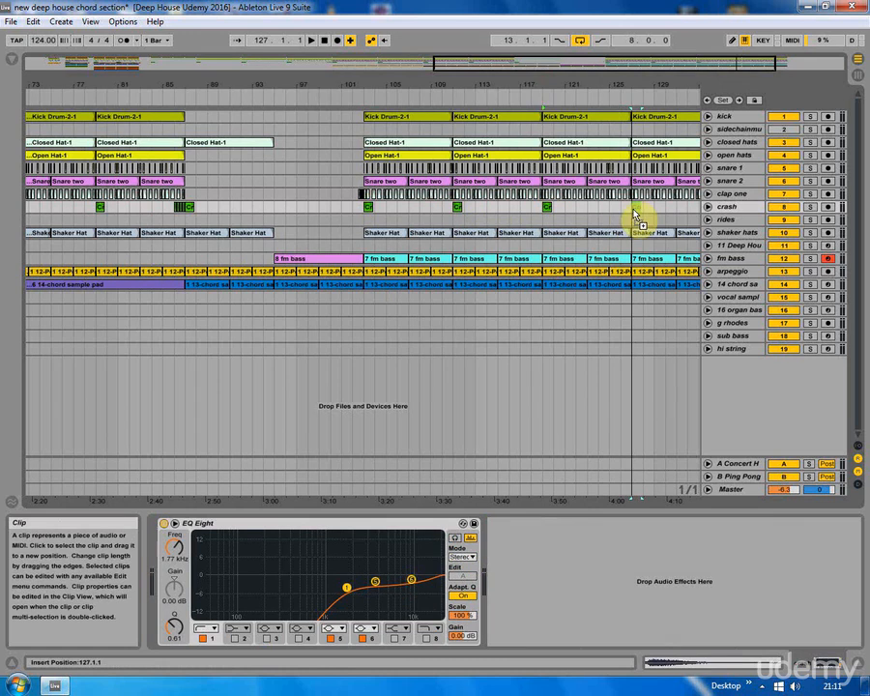
Step: Play the original four-bar vocal sample clip at bar 8 on the vocal sample track
left_click_drag(534, 84, 444, 178)
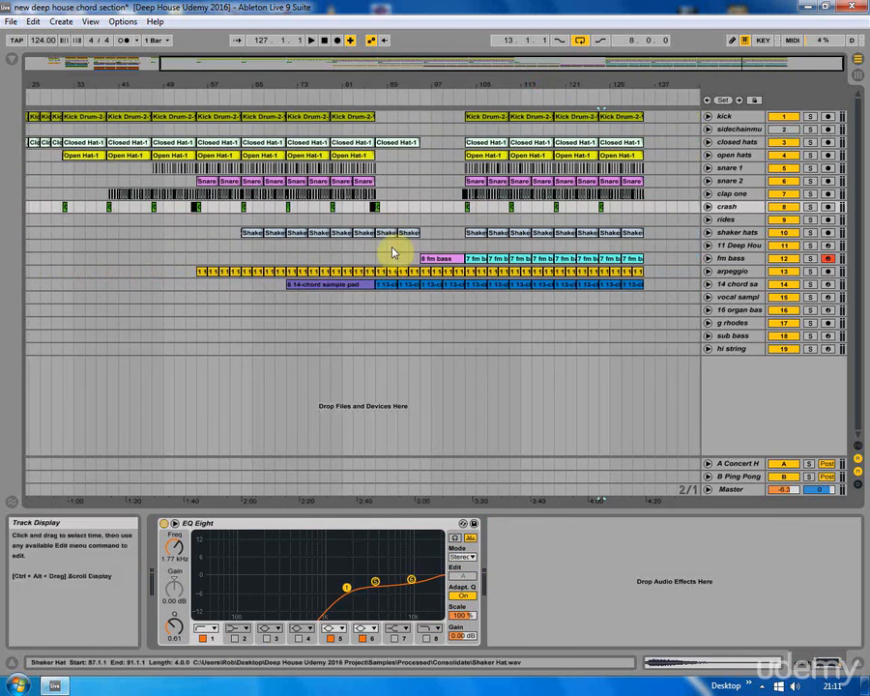
left_click(377, 299)
left_click_drag(328, 80, 392, 82)
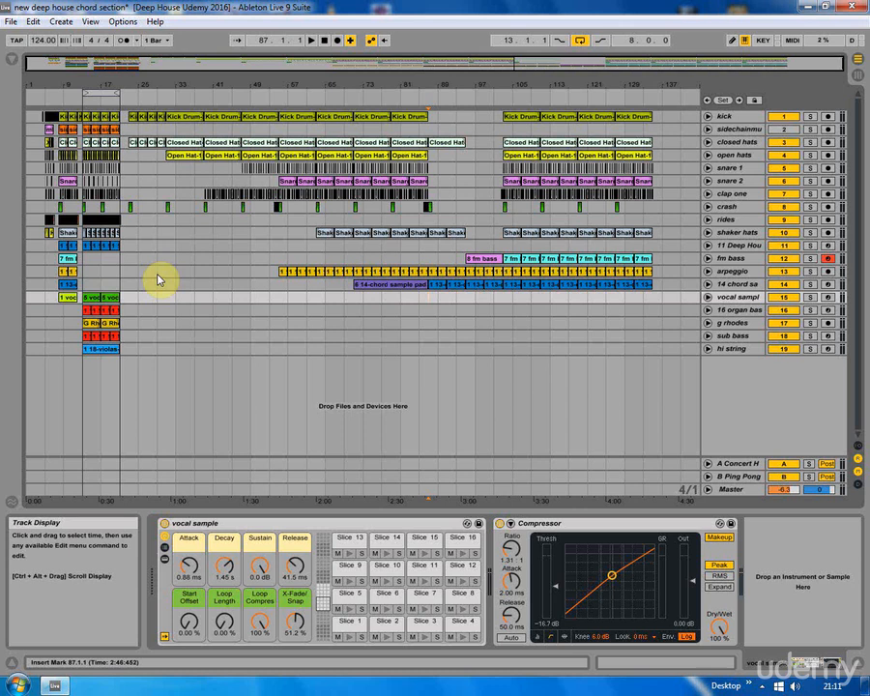
left_click(72, 300)
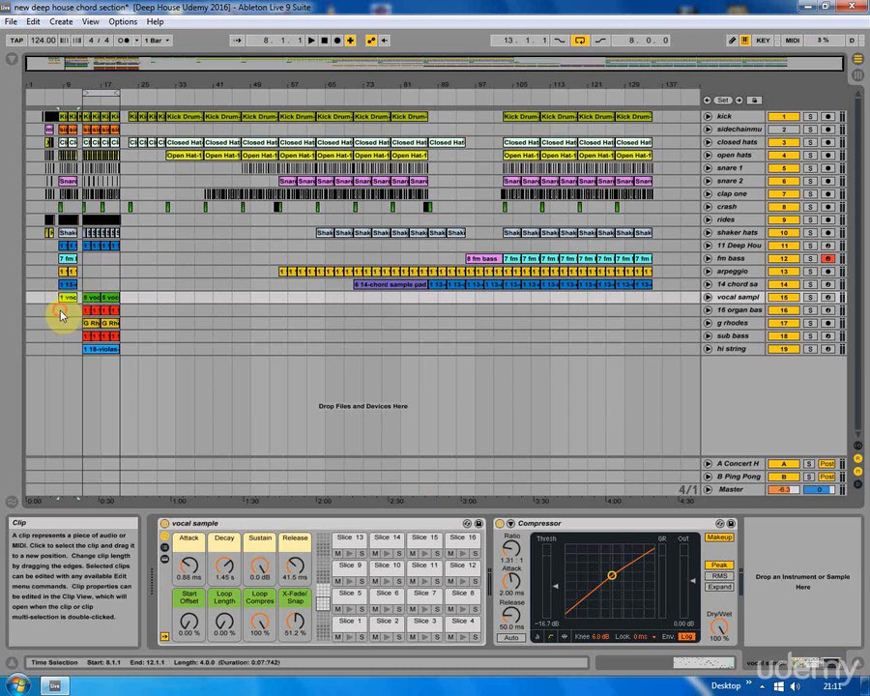
left_click(60, 311)
key("space")
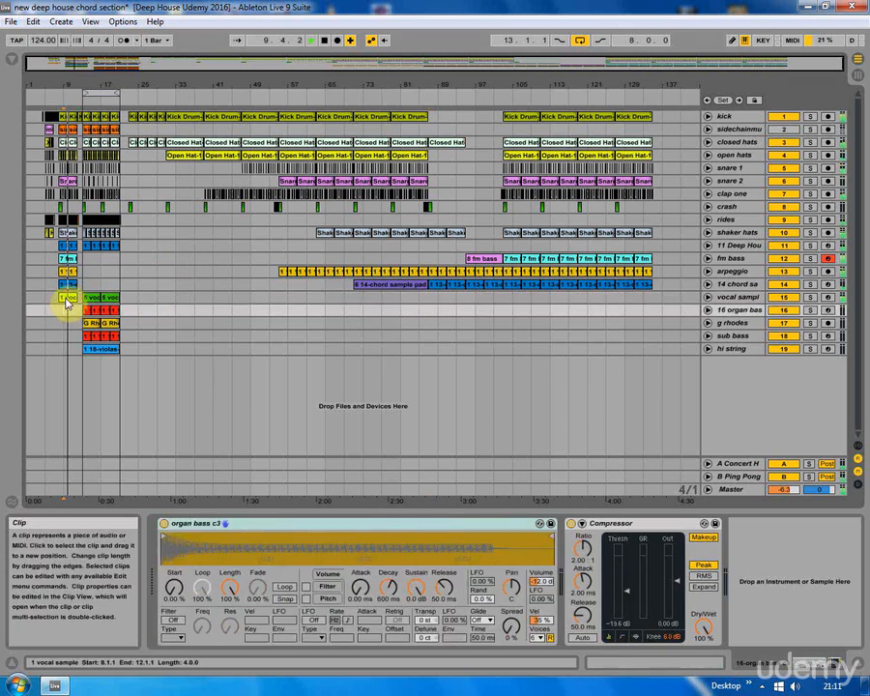
Step: Copy the four-bar vocal sample clip from bar 8 to bar 87 and enlarge its track to show the notes
left_click_drag(66, 301, 434, 287)
left_click_drag(441, 81, 393, 301)
left_click(381, 302)
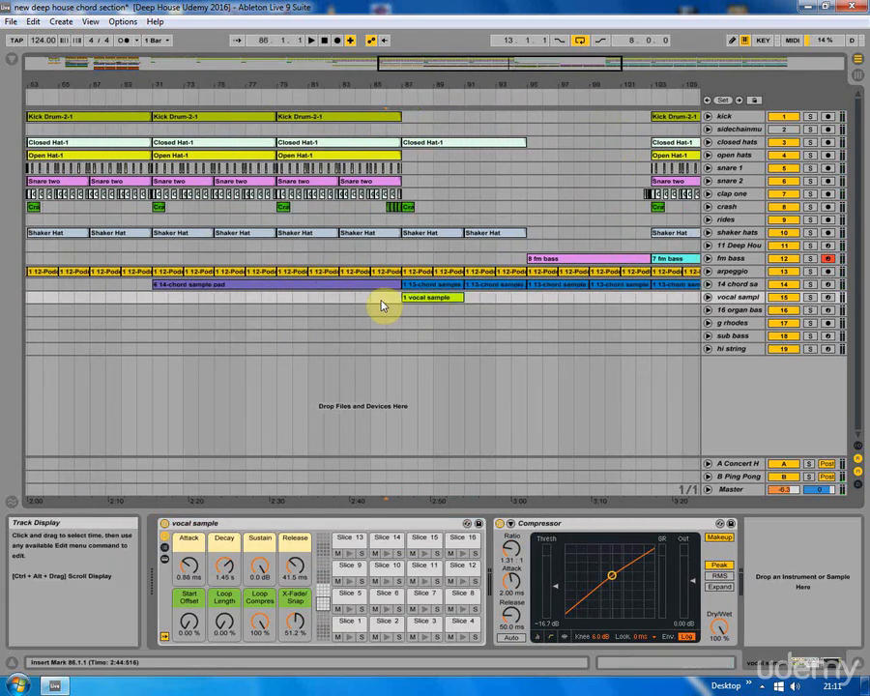
left_click(709, 297)
left_click_drag(414, 84, 422, 164)
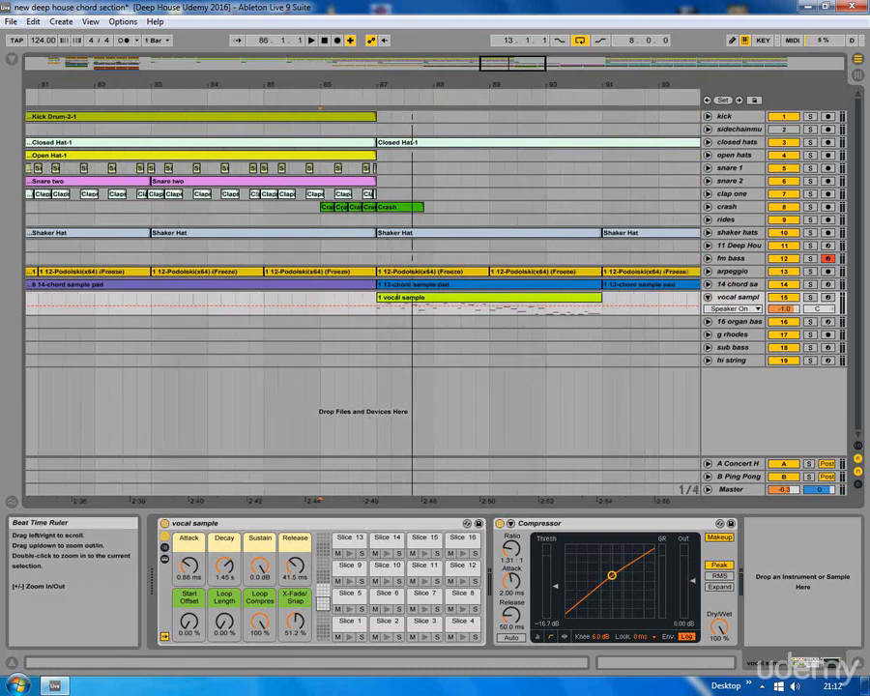
left_click_drag(723, 315, 723, 409)
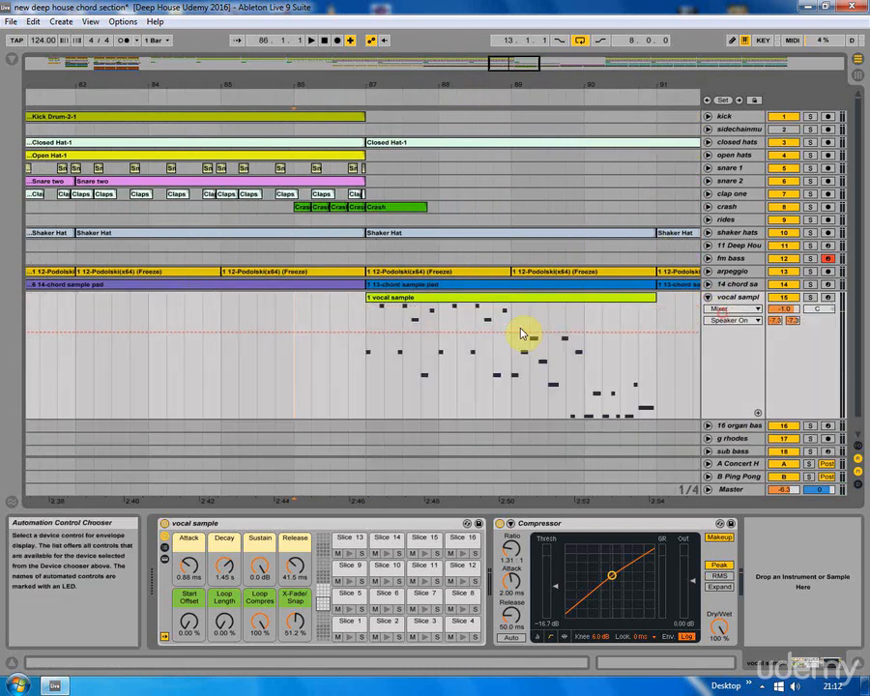
Step: Remove the section from 87.2.1 to 89.1.1 from the copied vocal sample clip and play the edit
left_click(290, 307)
key("space")
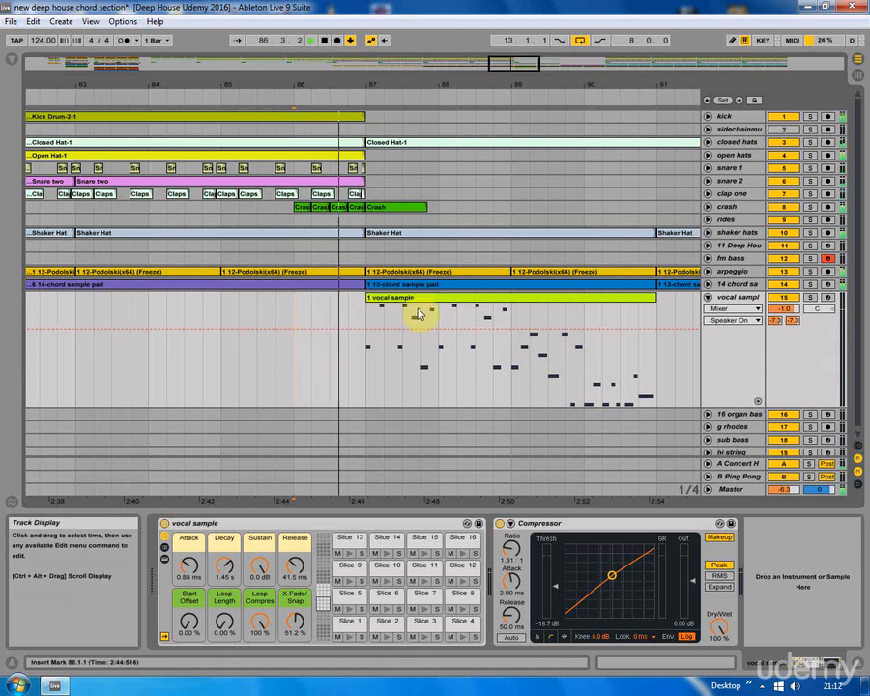
key("space")
left_click_drag(404, 317, 422, 315)
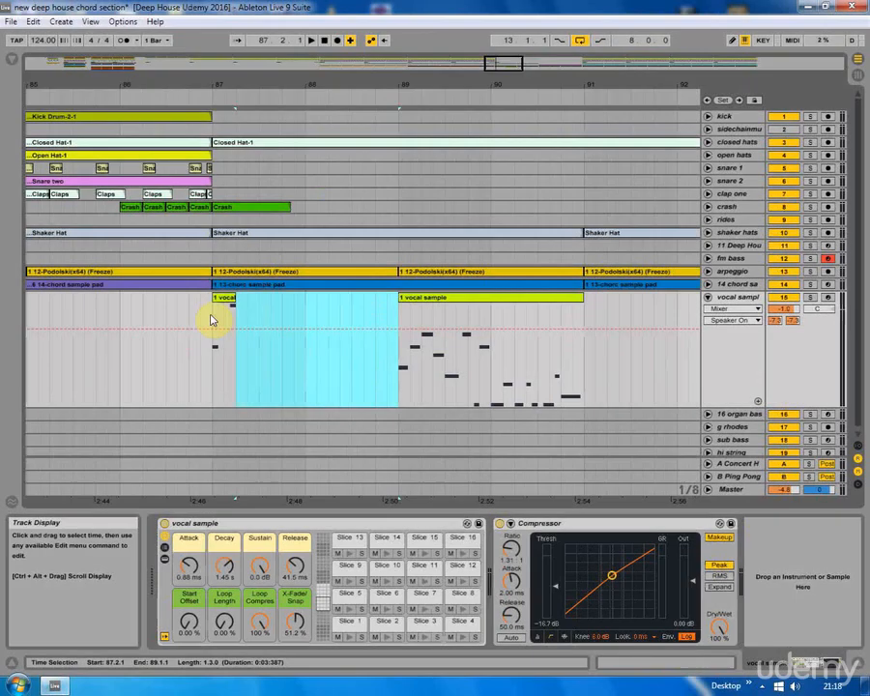
left_click(212, 320)
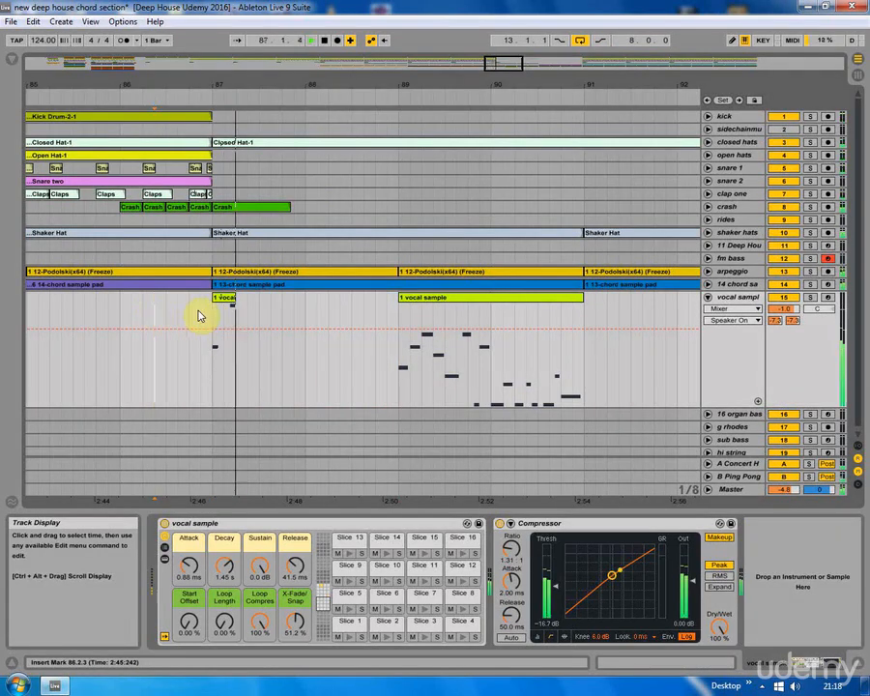
Step: Move the remaining two-bar vocal clip to 90.4.1, copy the one-beat vocal clip to bar 89, and play the result
left_click_drag(421, 300, 584, 298)
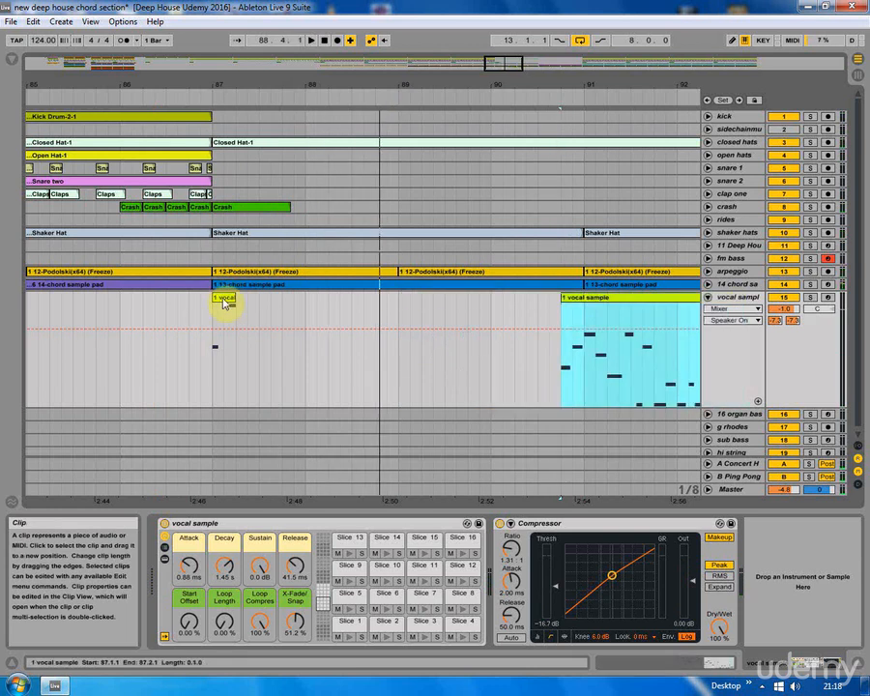
left_click_drag(223, 302, 409, 311)
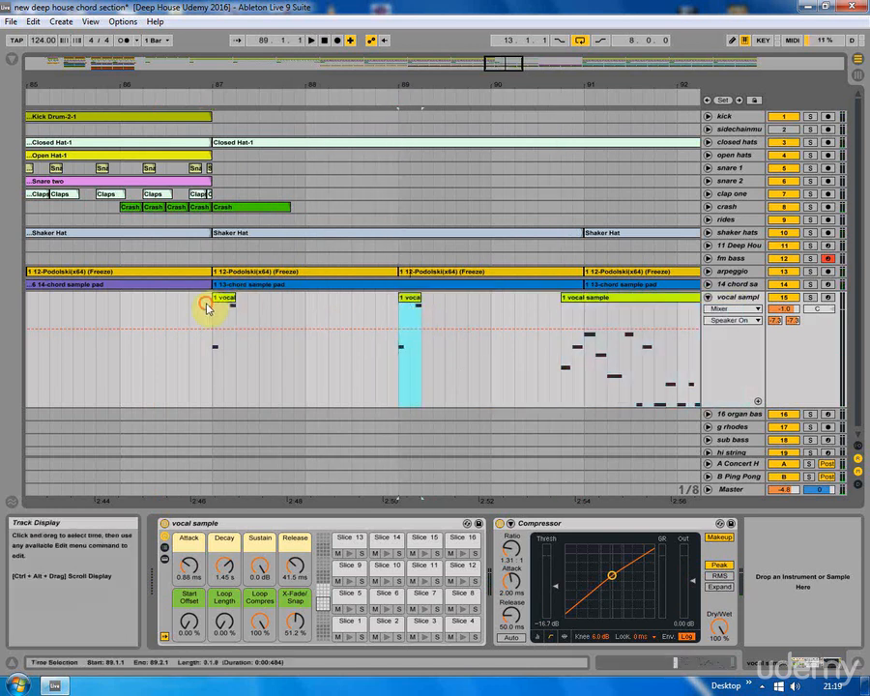
left_click(206, 306)
key("space")
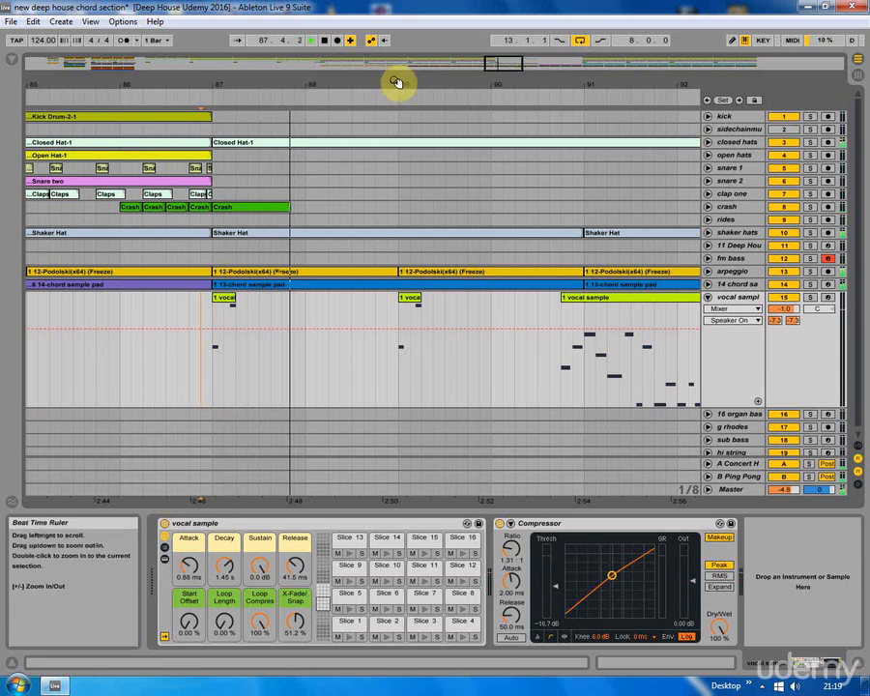
Step: Move the two-bar vocal clip to bar 93 and copy the one-beat vocal clip to bar 91 during playback
left_click_drag(396, 83, 369, 46)
mouse_move(485, 302)
left_mouse_down()
mouse_move(597, 302)
mouse_move(589, 301)
left_mouse_up()
left_click(390, 309)
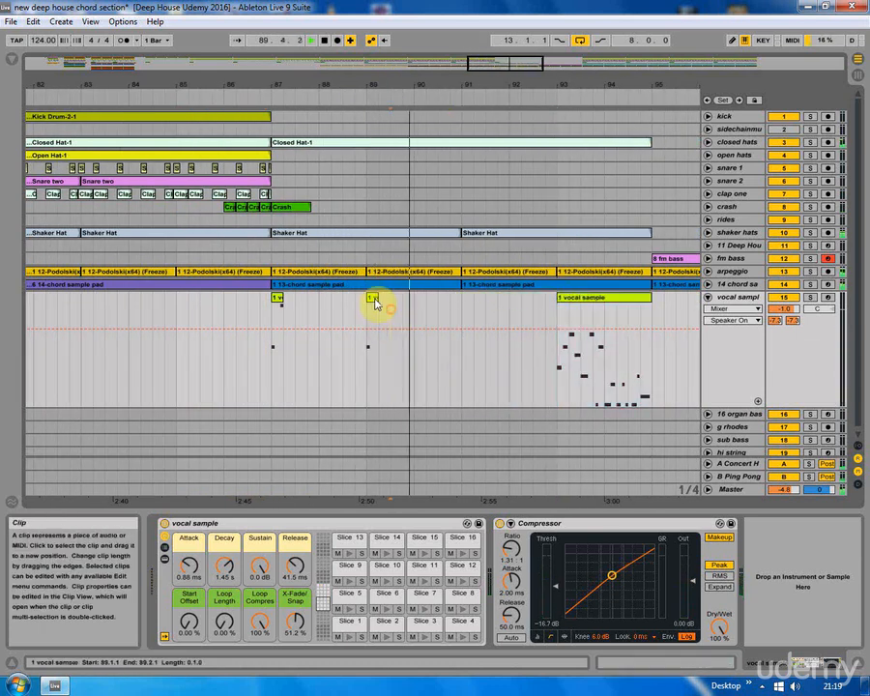
left_click_drag(375, 305, 469, 305)
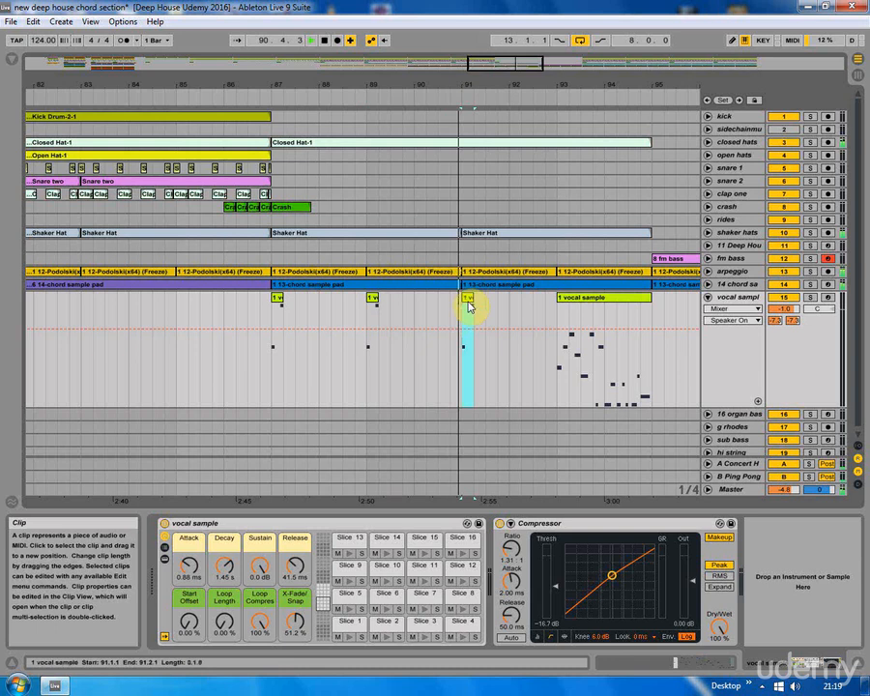
left_click_drag(470, 89, 290, 110)
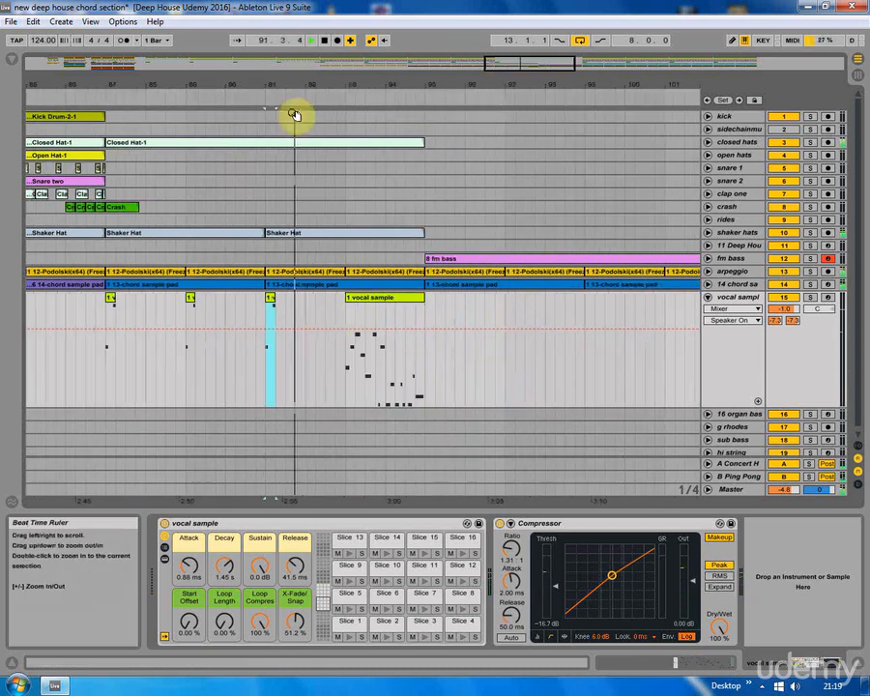
Step: Move the two-bar vocal clip to bar 95 and copy the one-beat vocal clip to bar 93
left_click(352, 298)
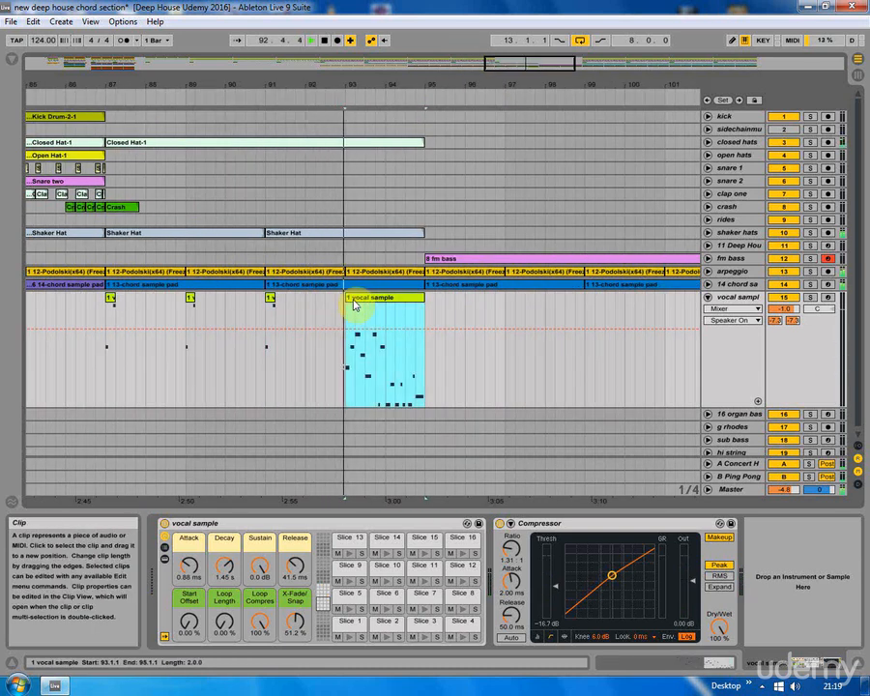
left_click_drag(359, 300, 433, 300)
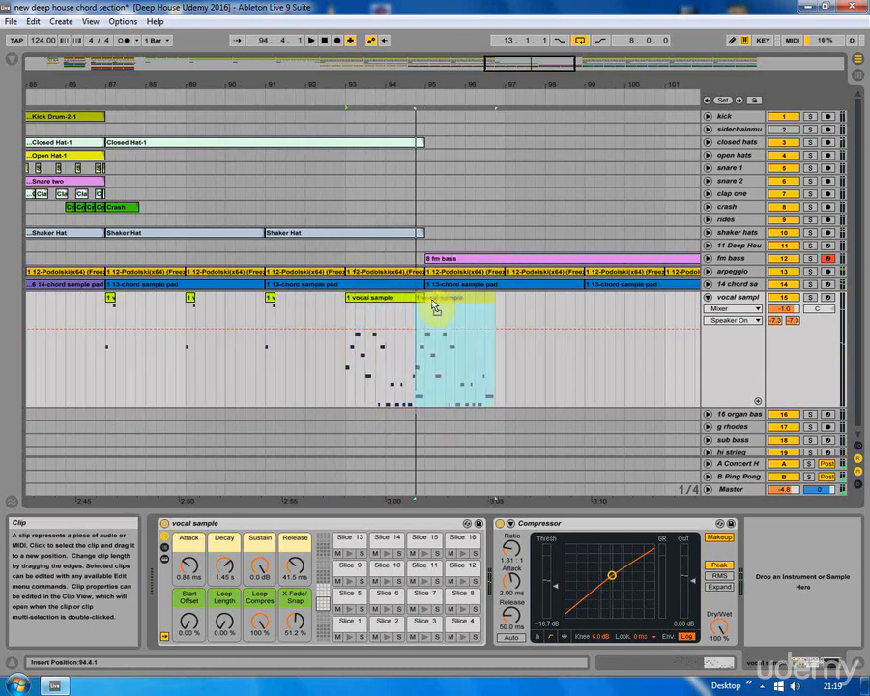
left_click(271, 300)
left_click(356, 307)
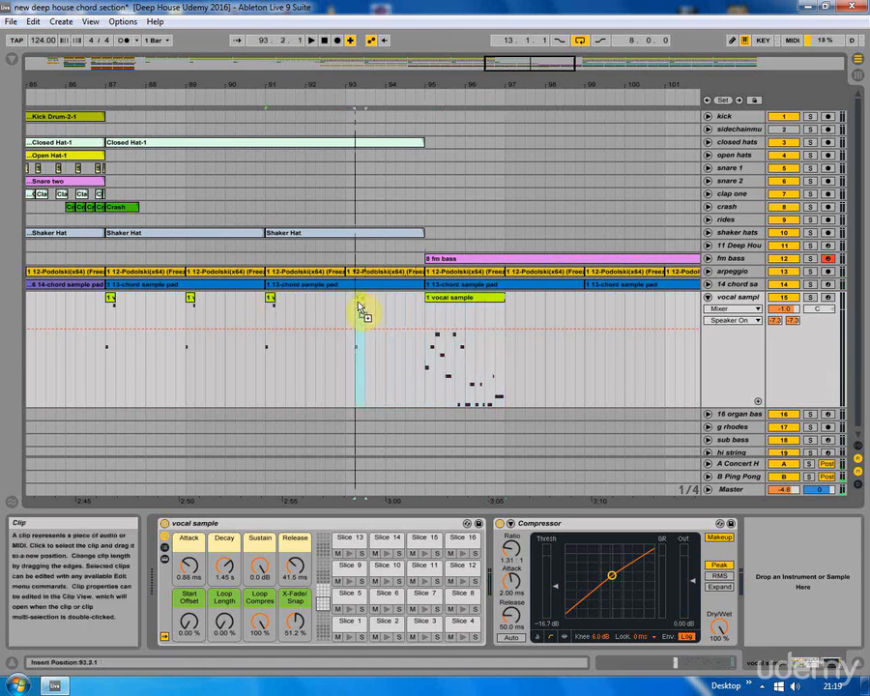
Step: Shorten the two-bar vocal clip to its final bar, place it at bar 94, and play from 91.4.1
left_click_drag(428, 299, 401, 301)
left_click_drag(408, 304, 419, 304)
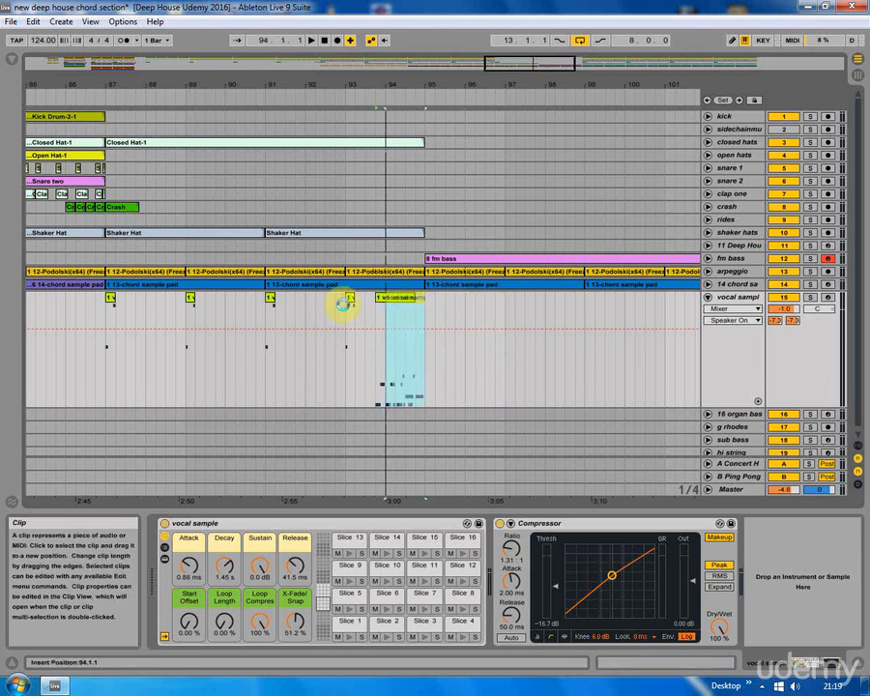
left_click(295, 307)
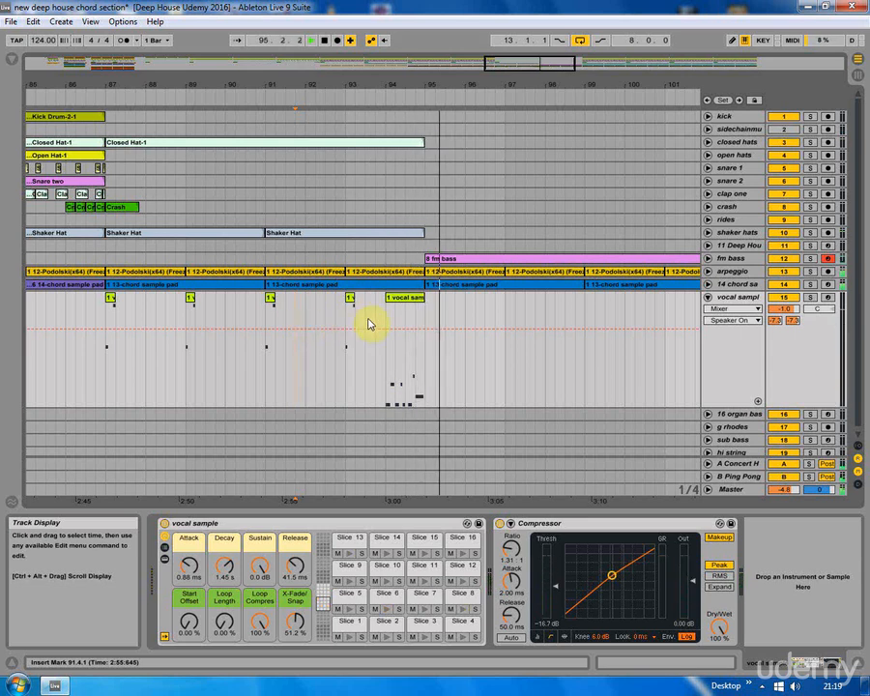
left_click_drag(367, 86, 367, 43)
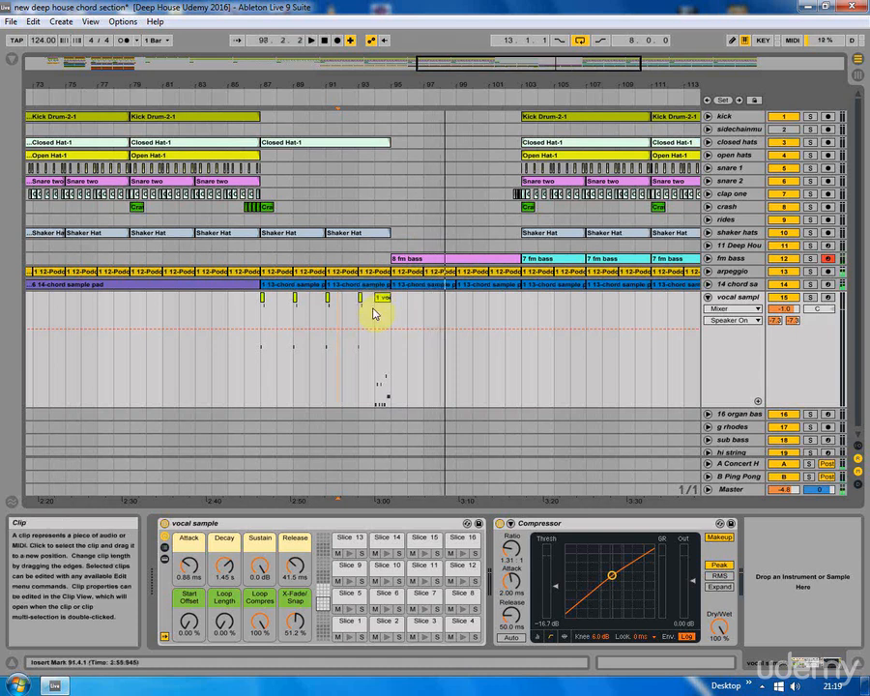
Step: Copy the original four-bar vocal sample clip to bar 99 and play the breakdown from bar 94
left_click_drag(304, 82, 304, 38)
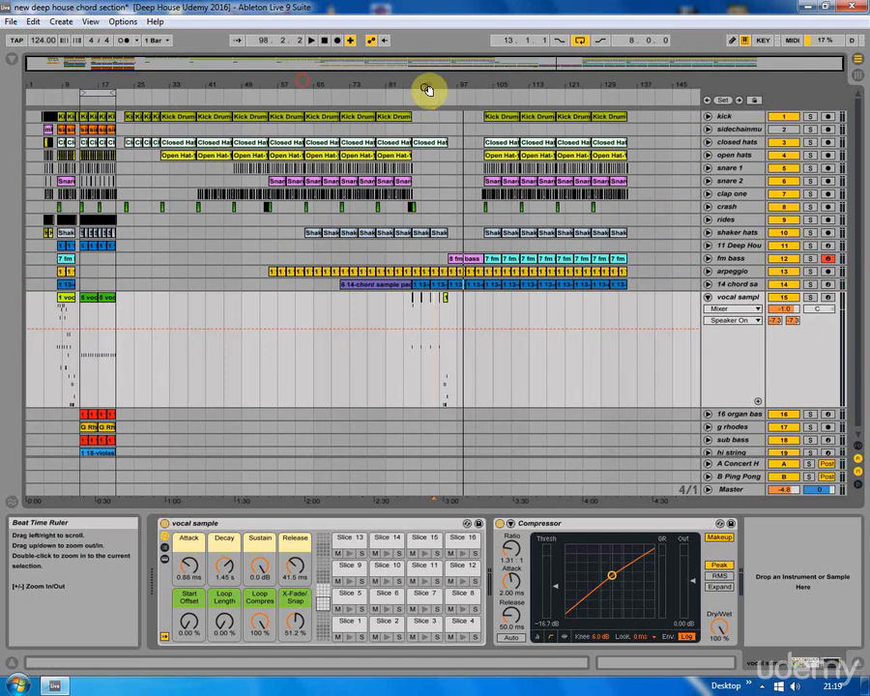
left_click_drag(68, 297, 482, 316)
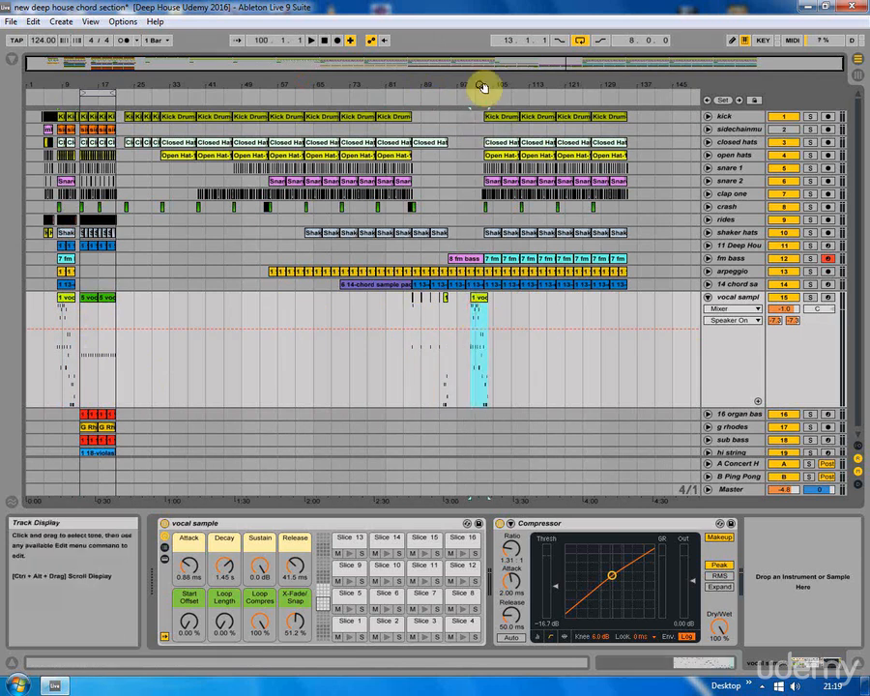
left_click_drag(481, 86, 483, 159)
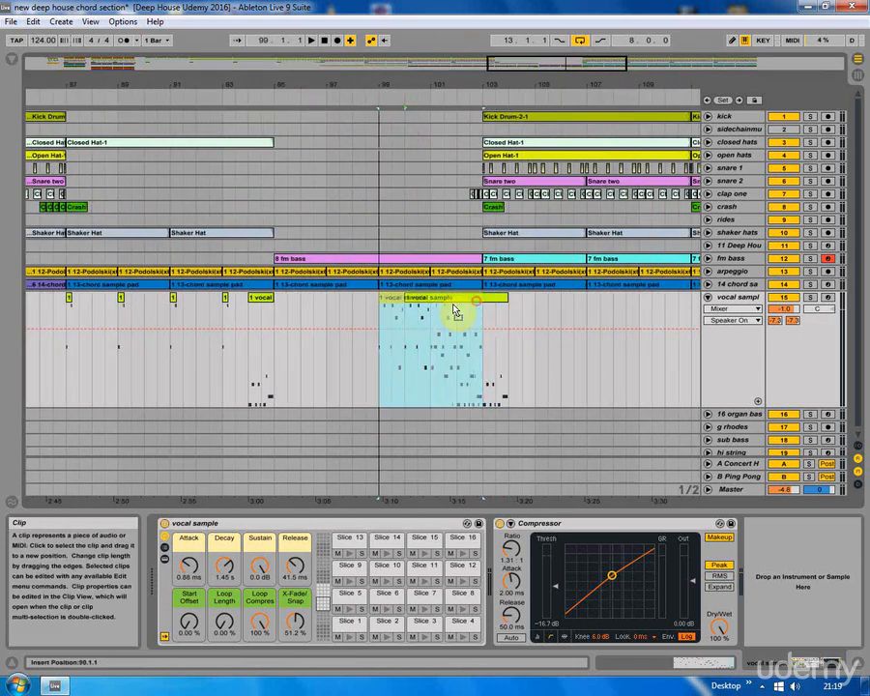
left_click_drag(454, 311, 452, 301)
left_click(249, 307)
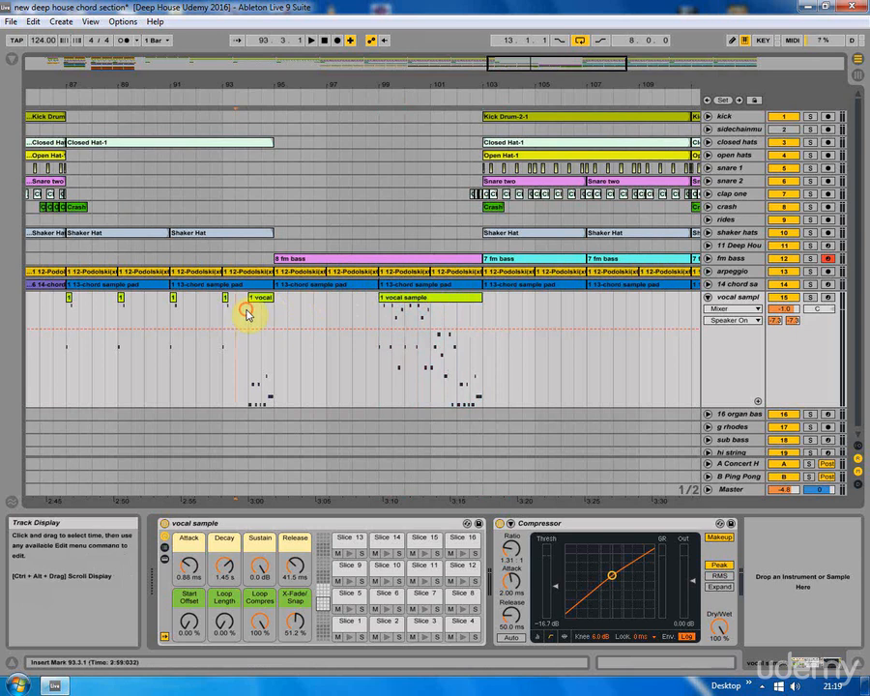
key("space")
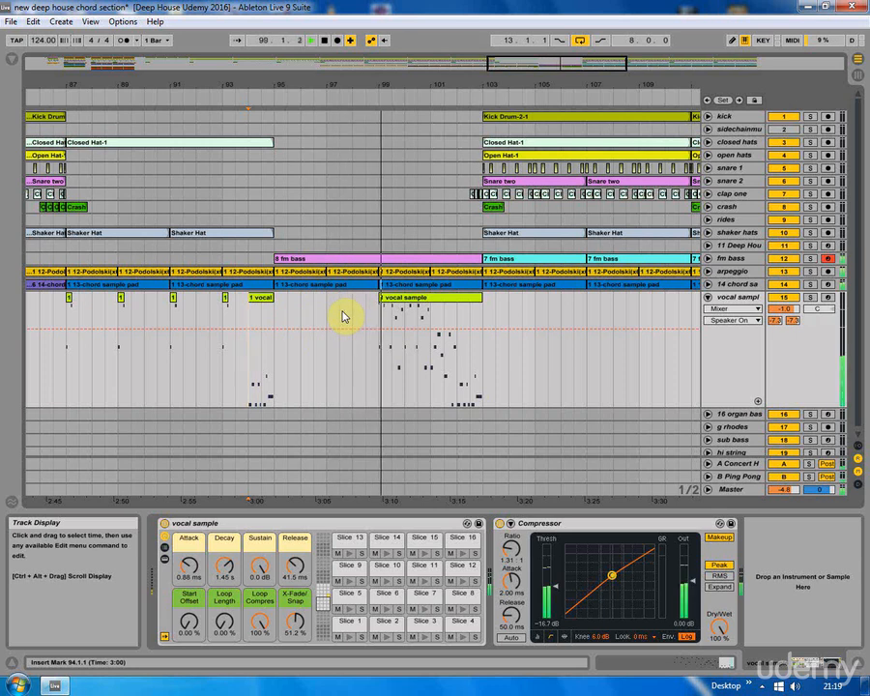
left_click_drag(405, 317, 420, 316)
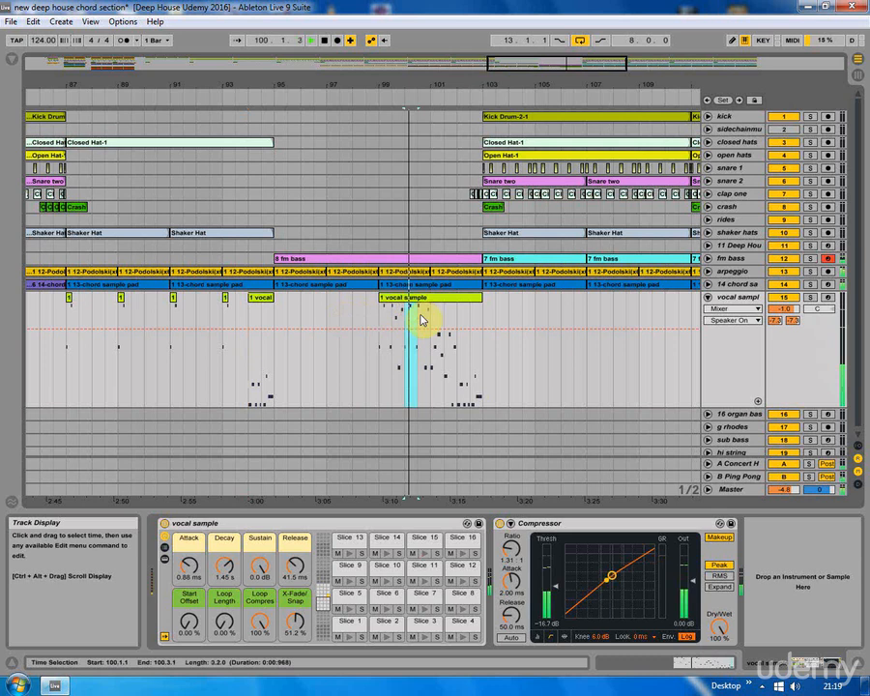
left_click(421, 316)
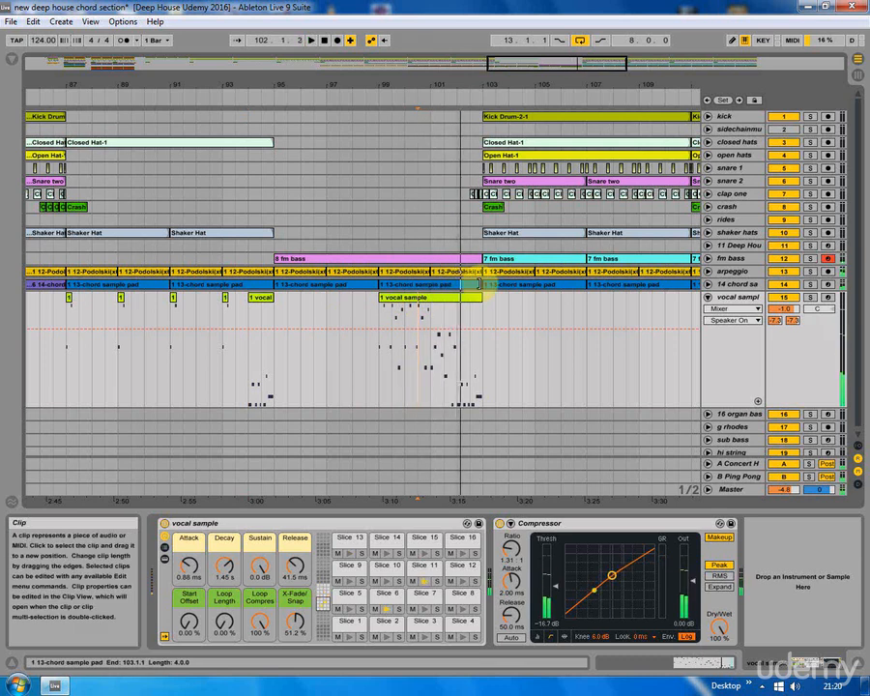
Step: Delete the chord sample pad between bars 102 and 103 and play the gap from bar 99
left_click(469, 285)
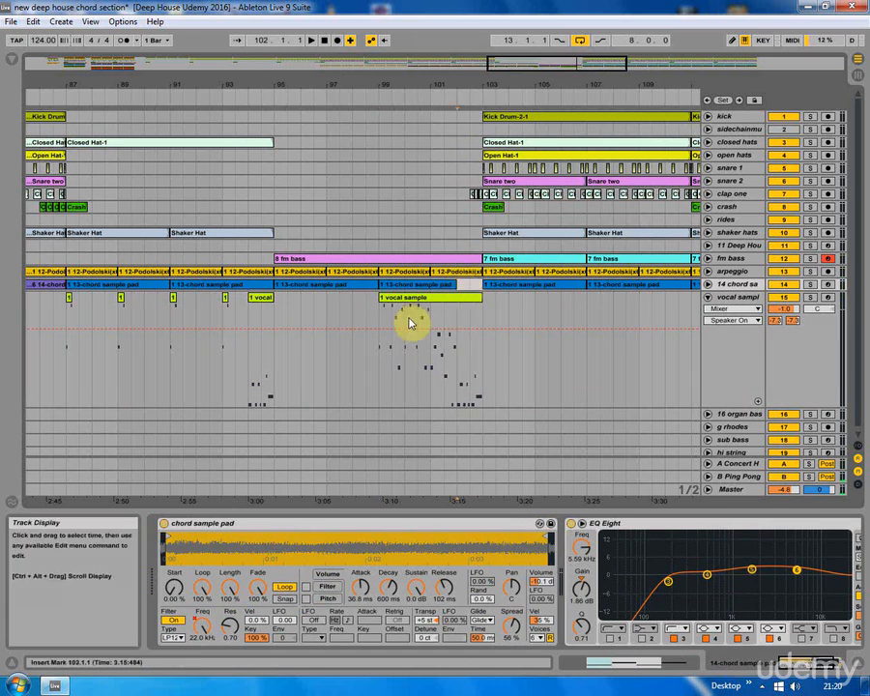
left_click(377, 317)
key("space")
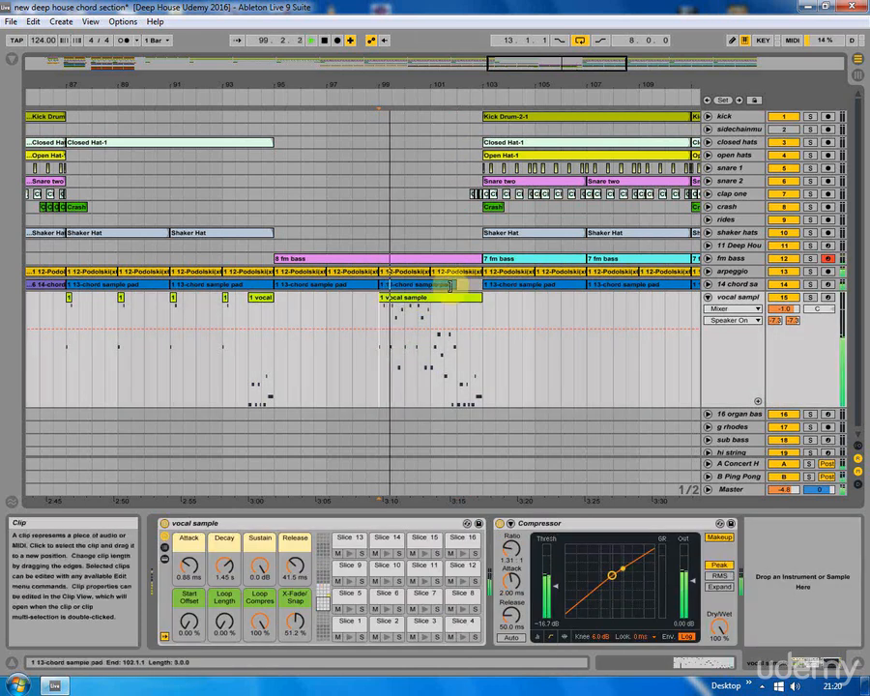
left_click(471, 285)
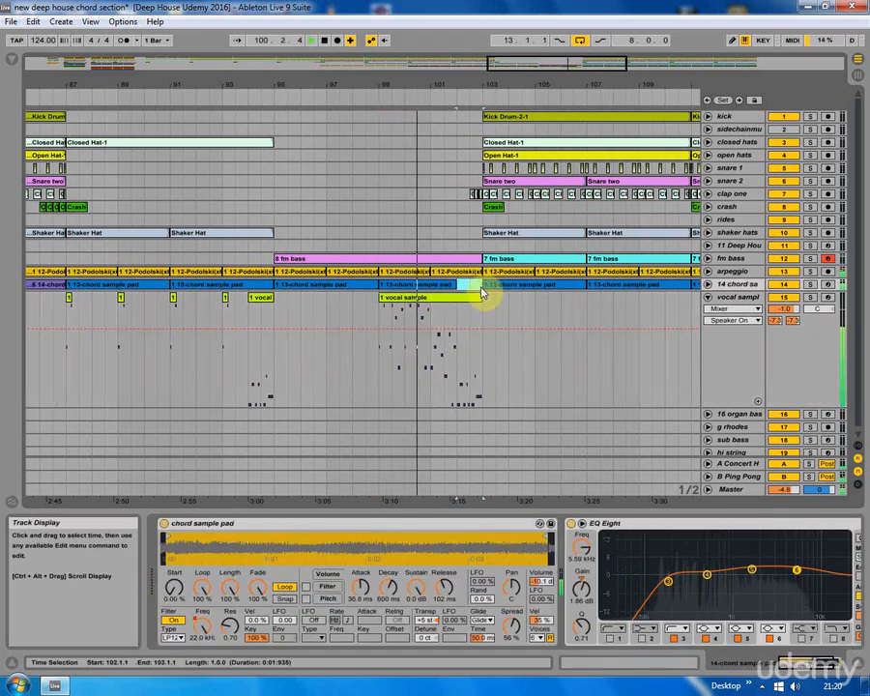
left_click(469, 322)
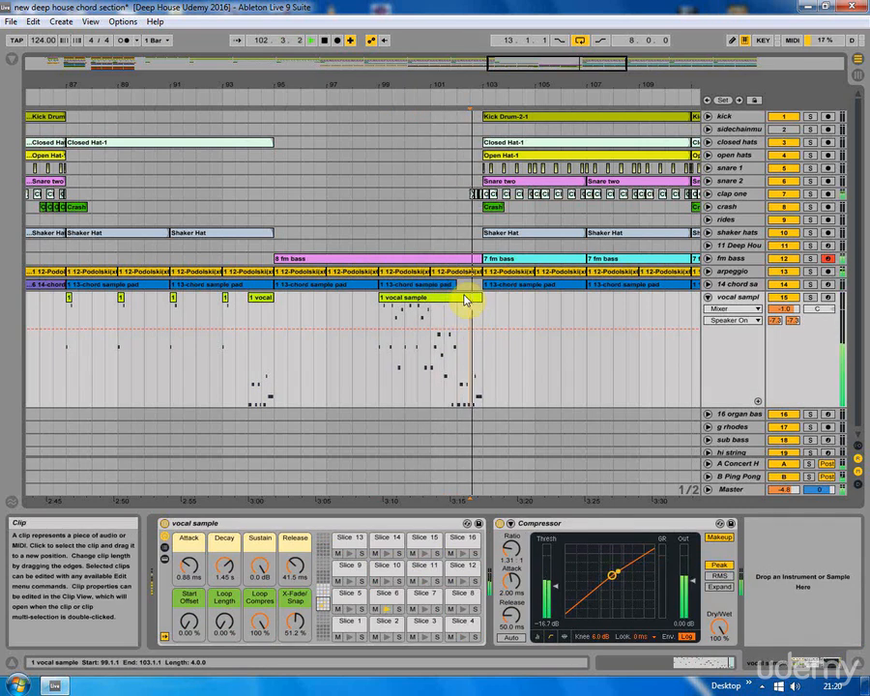
Step: Place a one-bar vocal sample clip containing the phrase's final bar at bar 106
left_click_drag(442, 87, 436, 49)
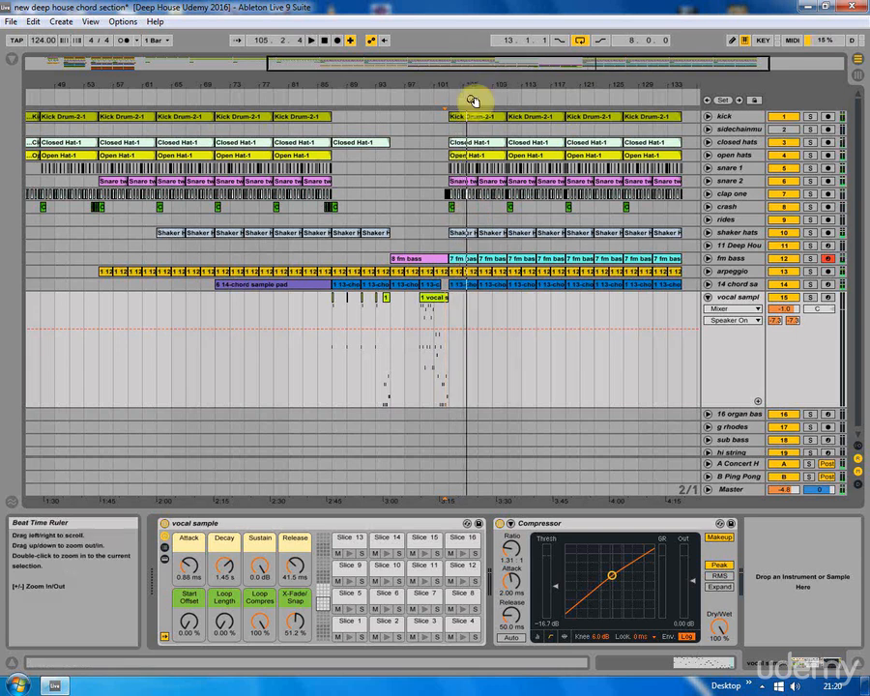
left_click_drag(498, 81, 425, 298)
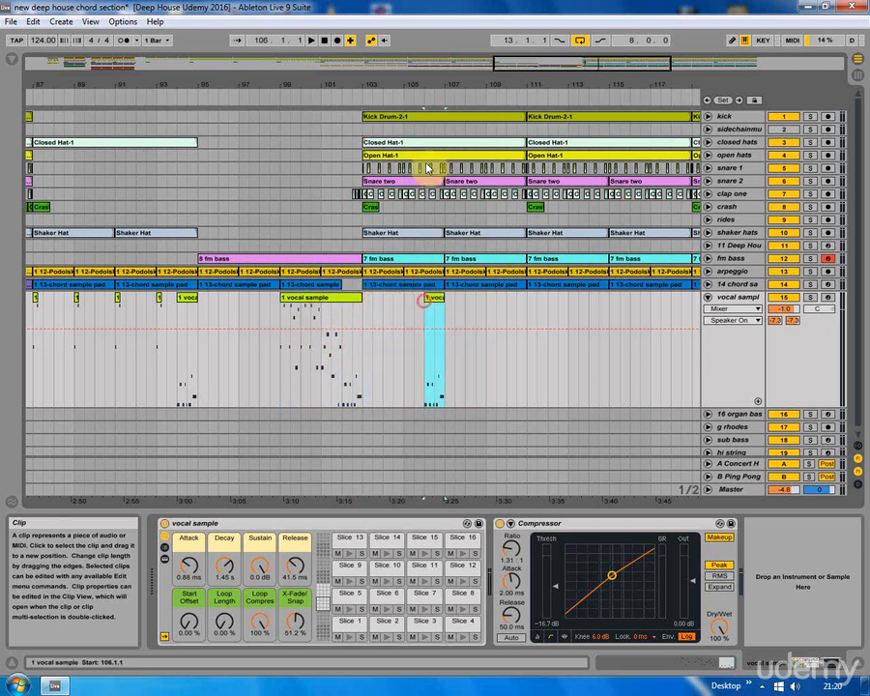
Step: Trim the vocal sample clip in bar 106 so it starts at 106.2.1, and play from 102.1.1
left_click_drag(447, 77, 406, 278)
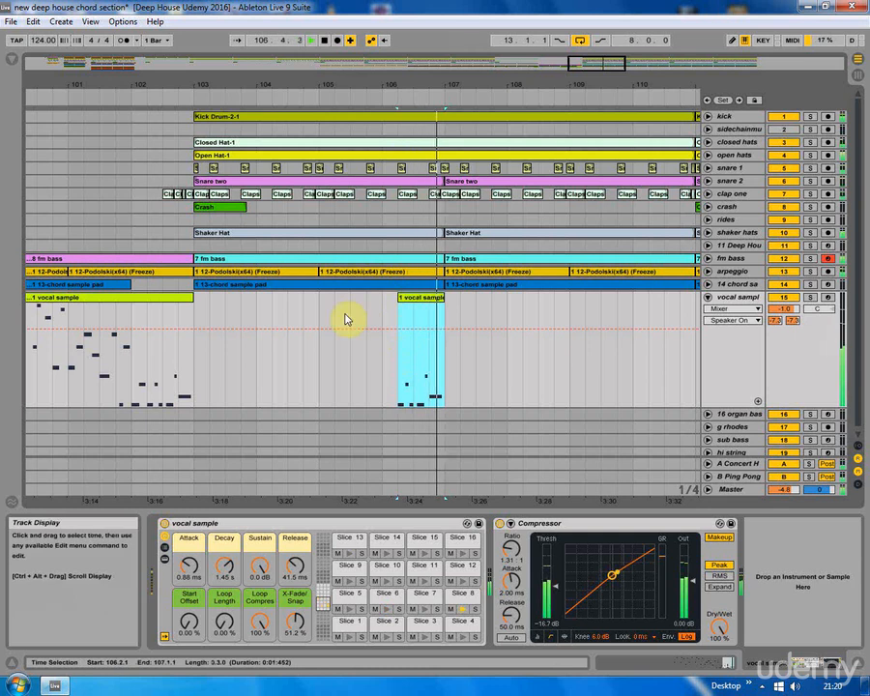
left_click(191, 311)
left_click(130, 312)
key("space")
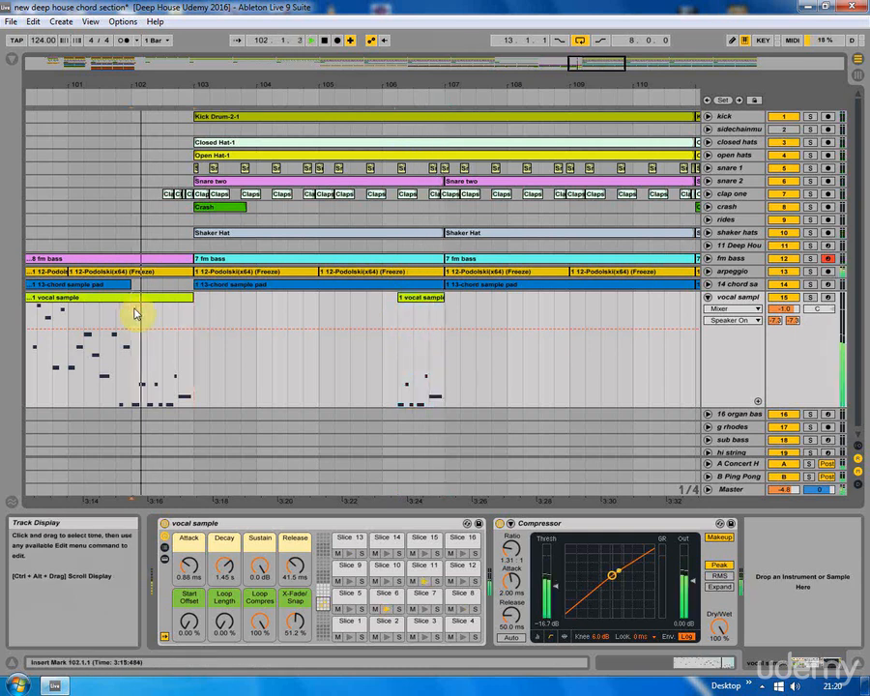
left_click(150, 295)
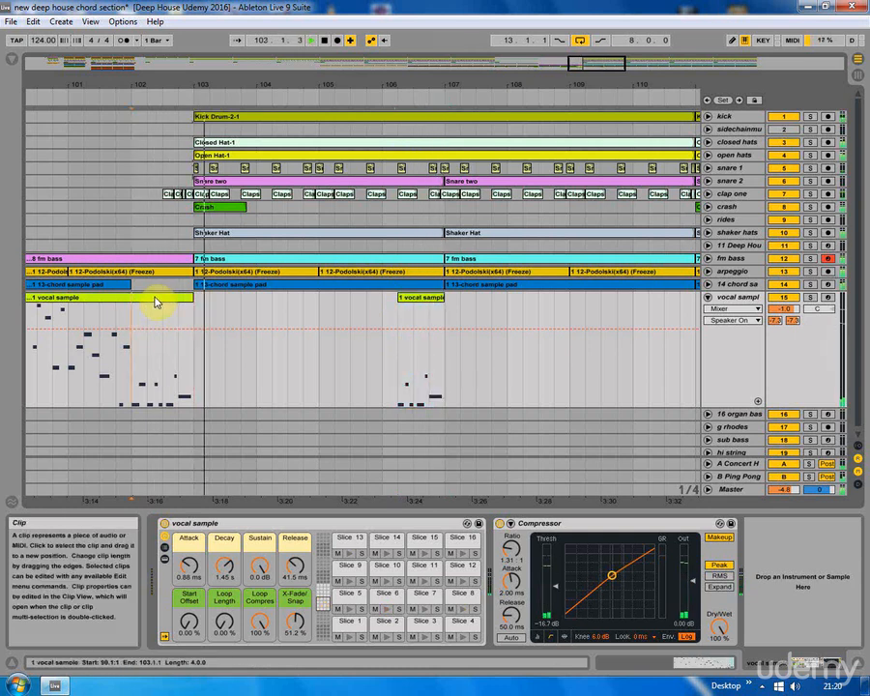
left_click(416, 299)
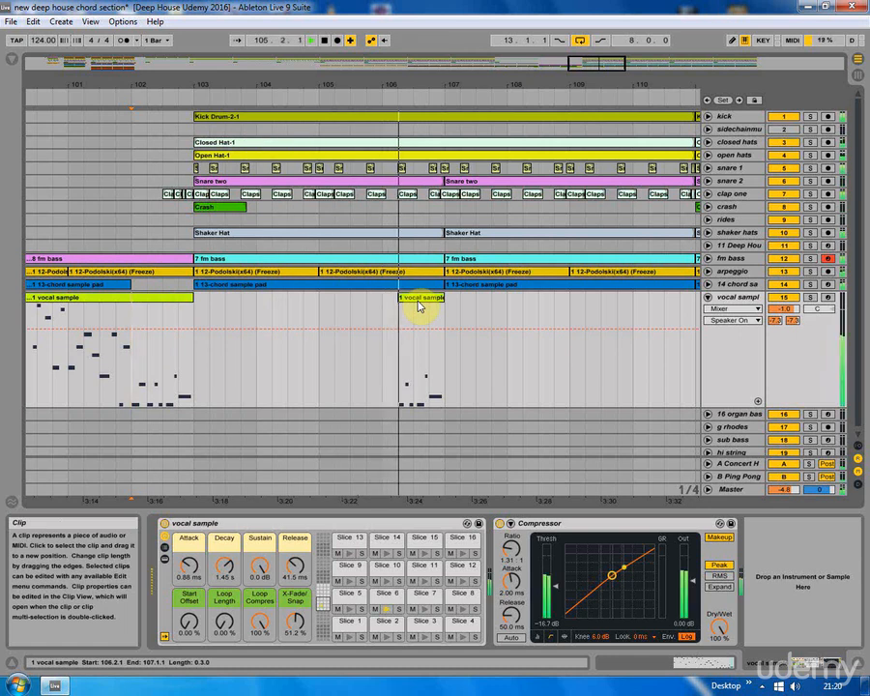
Step: Copy the three-beat vocal sample clip to 110.2.1 and play the transition into bar 111
left_click_drag(425, 82, 269, 66)
left_click_drag(265, 293, 394, 305)
left_click(375, 306)
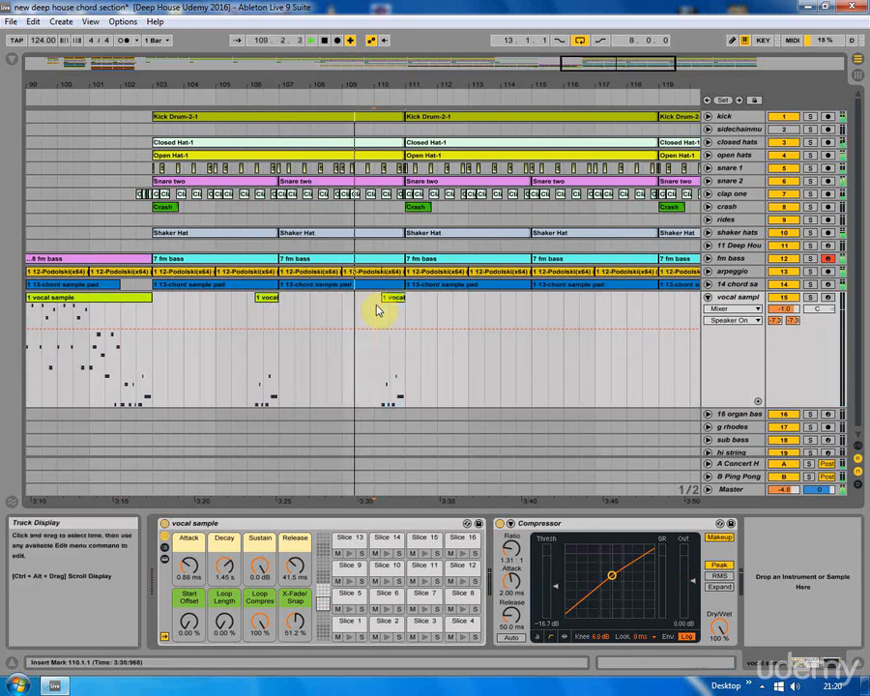
key("space")
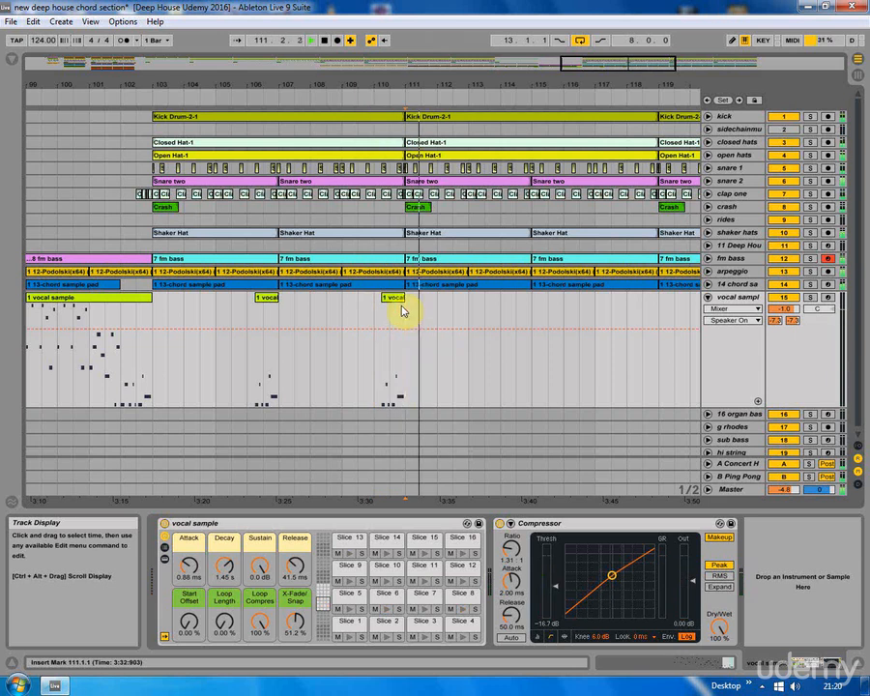
Step: Consolidate the individual ride cymbal hits from 13.1.1 to 21.3.1 into a single clip
left_click_drag(488, 108, 489, 100)
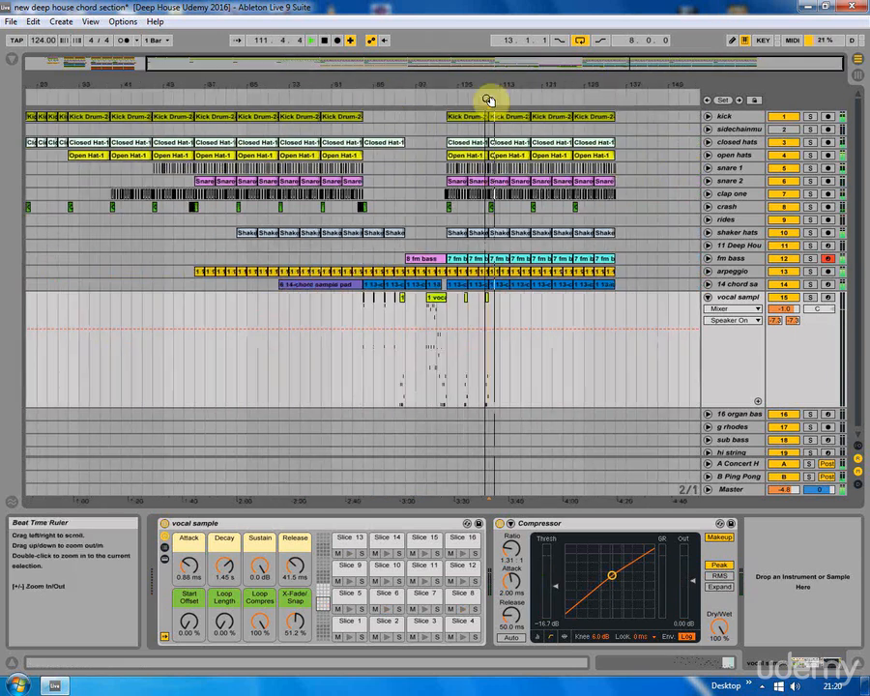
left_click(448, 219)
key("space")
left_click_drag(234, 84, 305, 83)
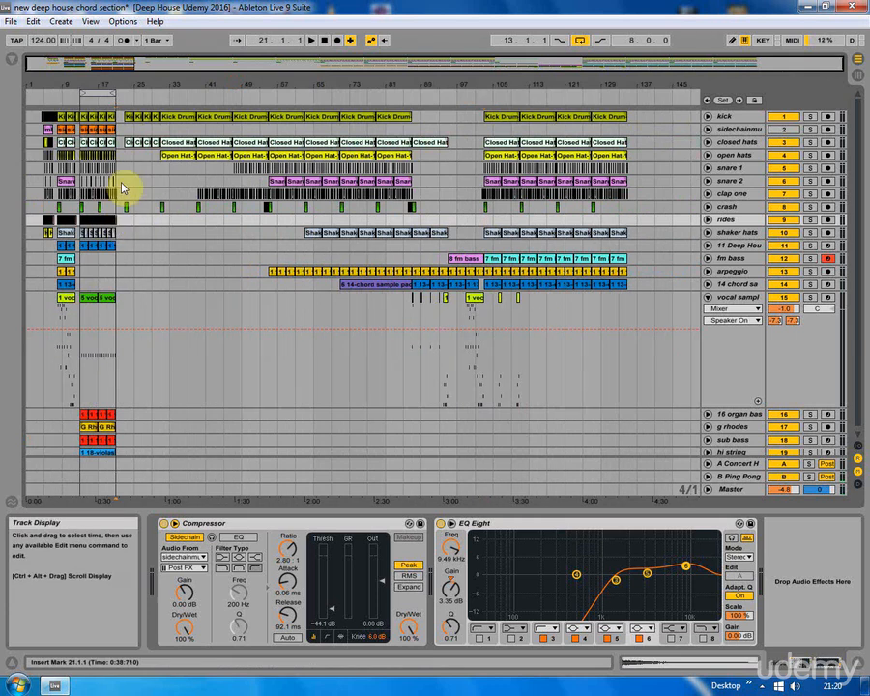
left_click_drag(90, 84, 186, 116)
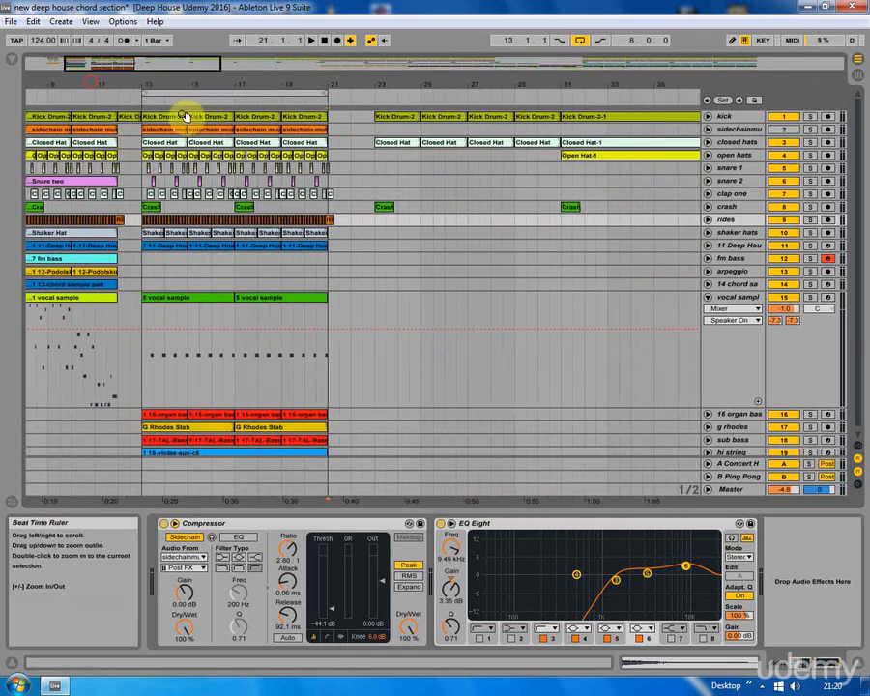
left_click(145, 220)
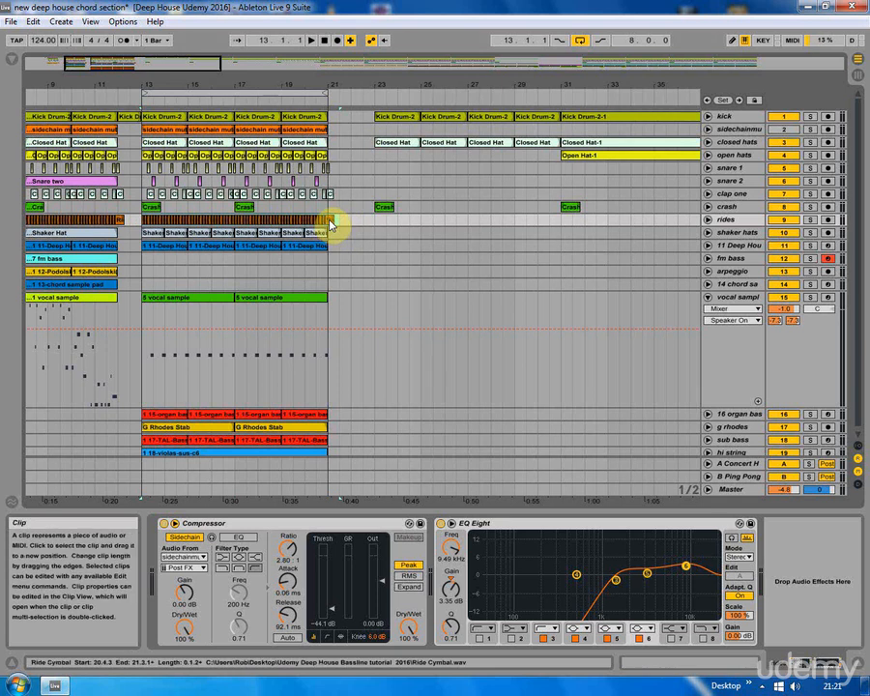
right_click(329, 222)
left_click(368, 307)
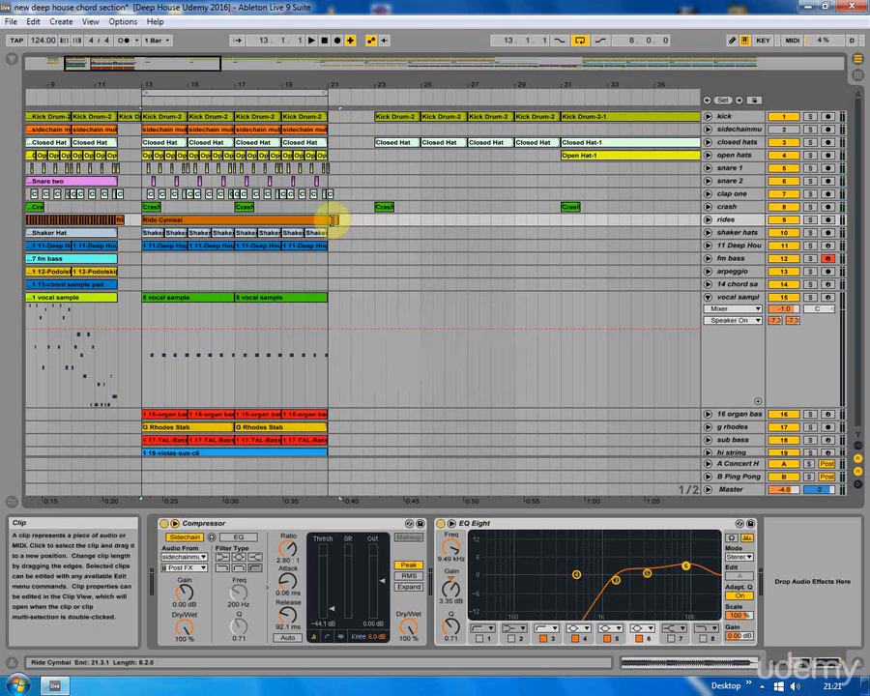
Step: Copy the consolidated ride cymbal clip from bar 13 to bar 103 on the rides track
left_click_drag(217, 83, 120, 82)
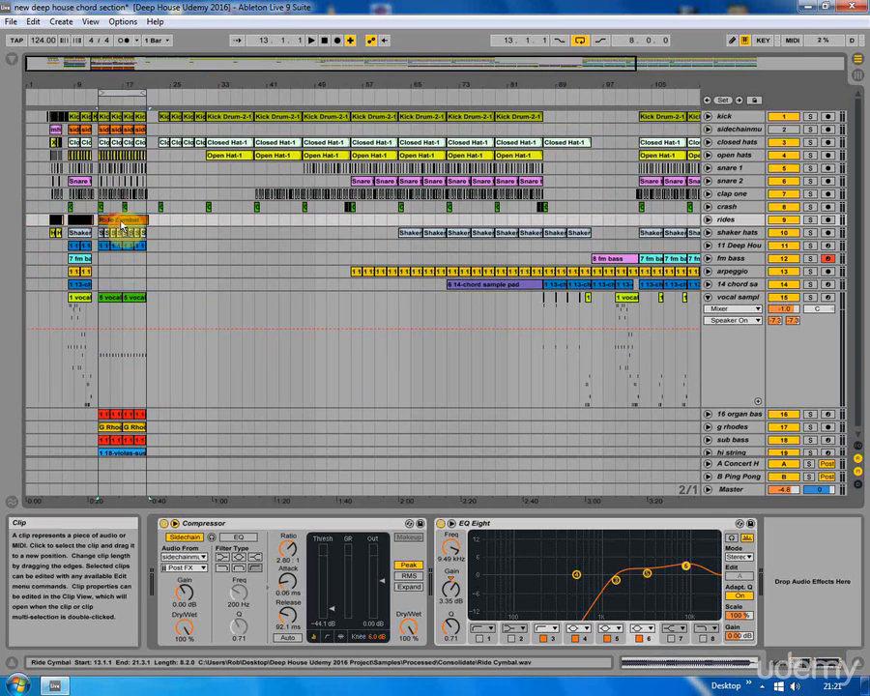
left_click(665, 225)
key("ctrl+v")
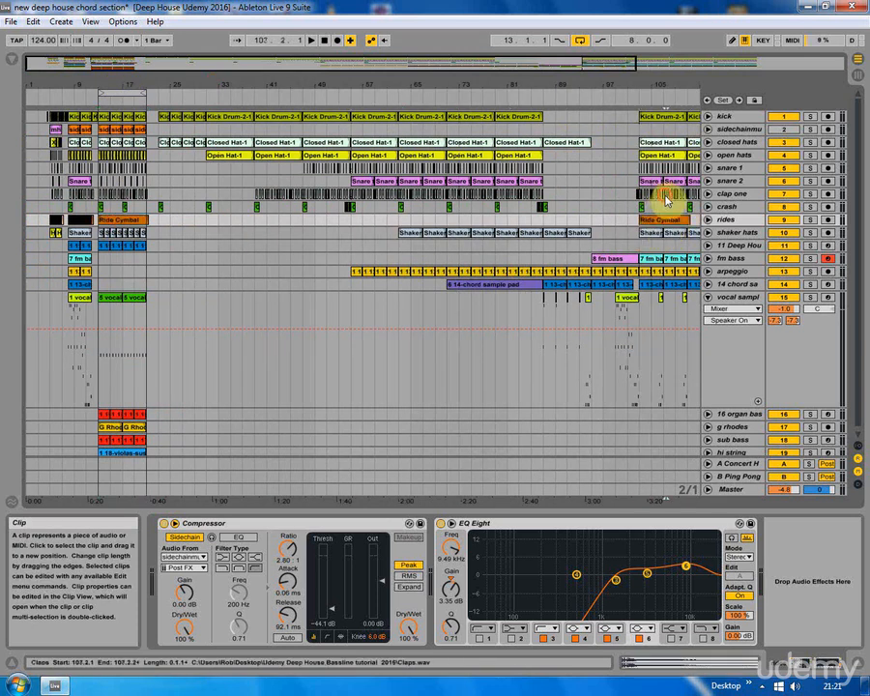
left_click(649, 168)
Step: Consolidate the sidechain mute clips between bars 13 and 21 into one eight-bar clip
left_click_drag(665, 84, 425, 29)
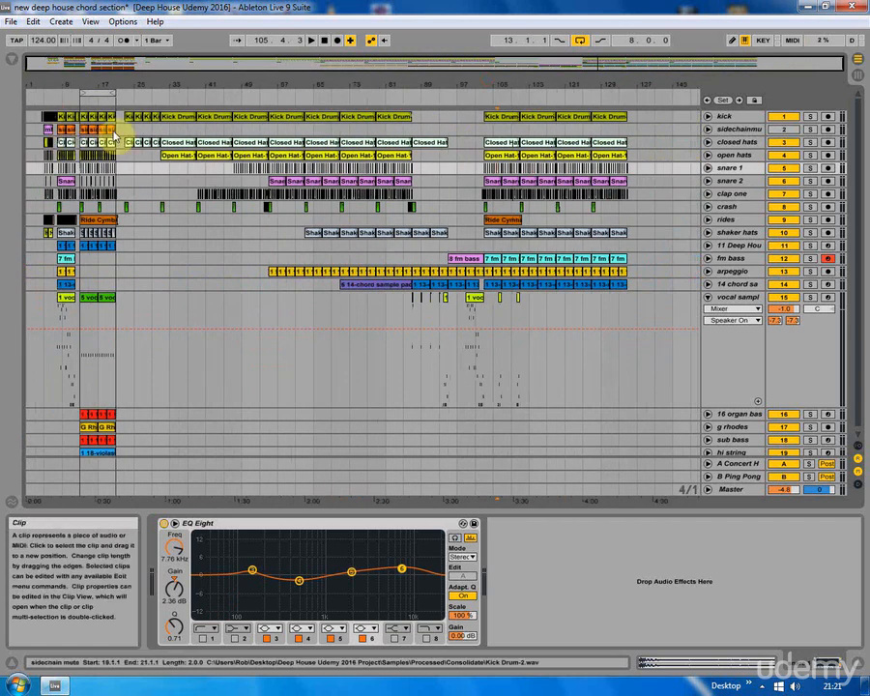
left_click_drag(117, 134, 81, 140)
right_click(86, 129)
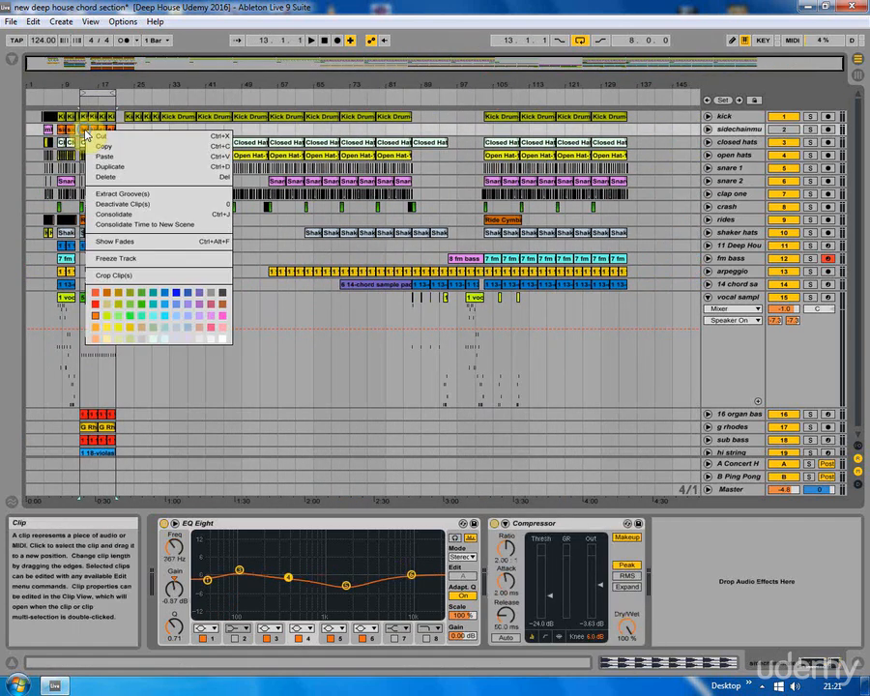
left_click(97, 214)
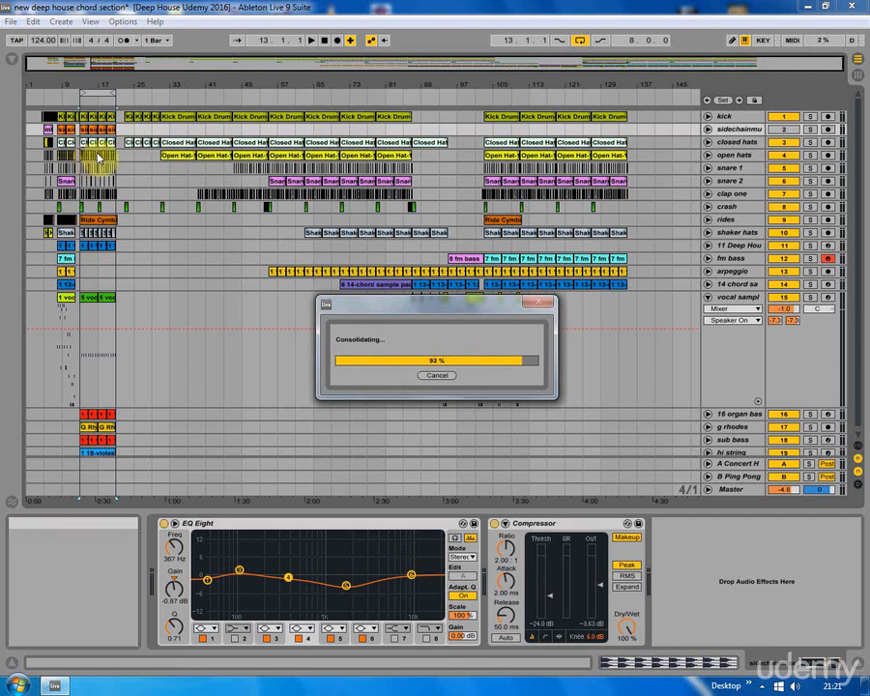
Step: Place a copy of the consolidated sidechain mute clip at bar 103
left_click_drag(99, 129, 496, 132)
left_click_drag(505, 84, 490, 135)
key("ctrl+z")
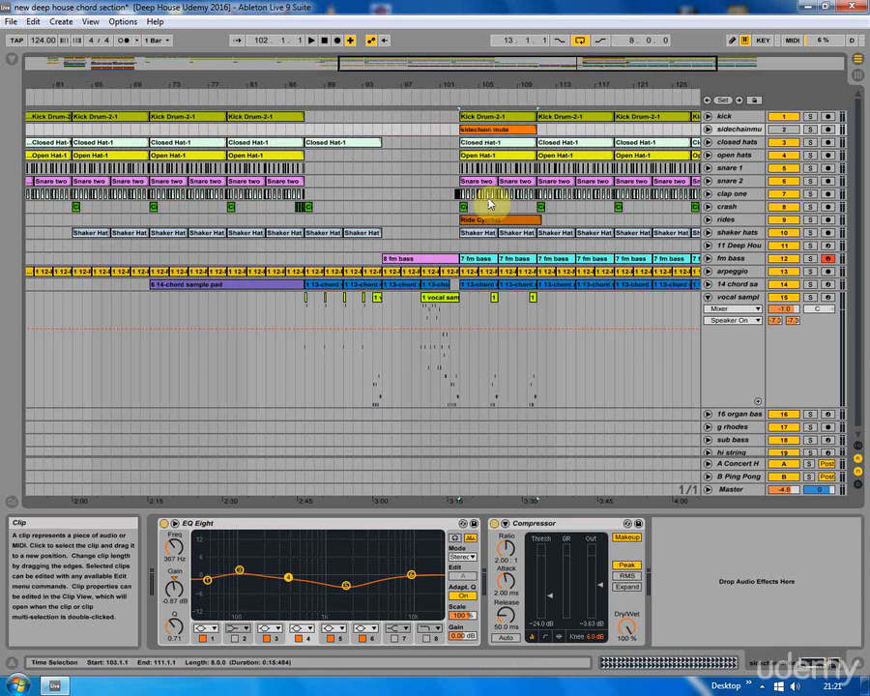
Step: Copy the ride cymbal clip and the sidechain mute clip from bar 103 to bar 111
left_click(485, 222)
left_click_drag(484, 221, 564, 228)
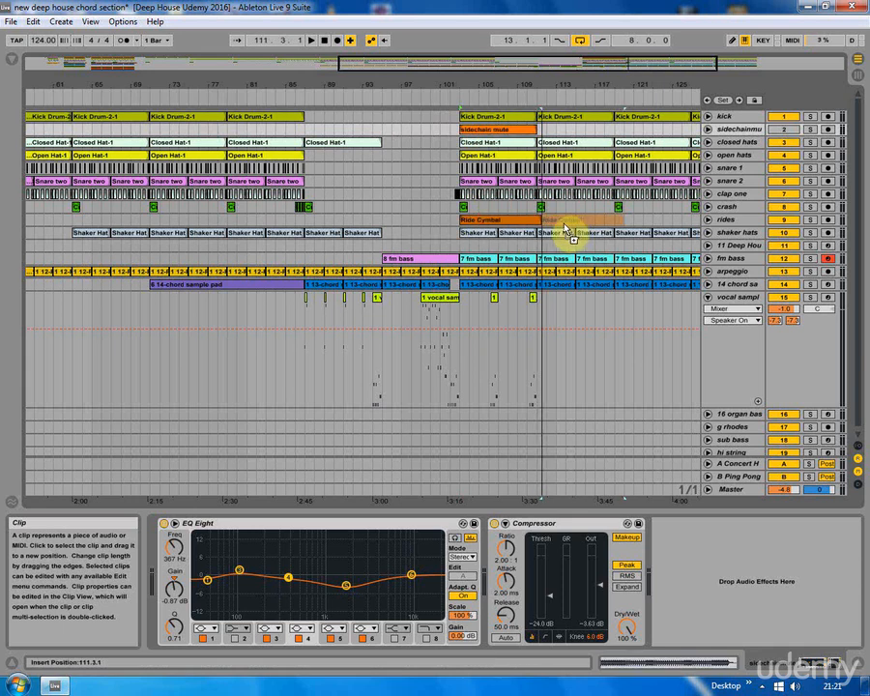
left_click_drag(563, 228, 561, 226)
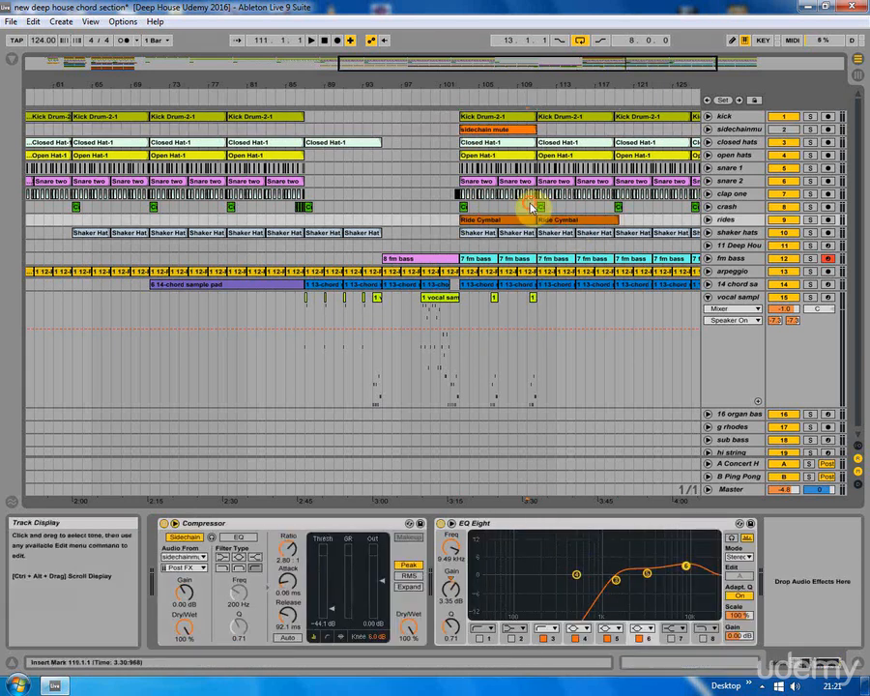
left_click_drag(498, 129, 578, 139)
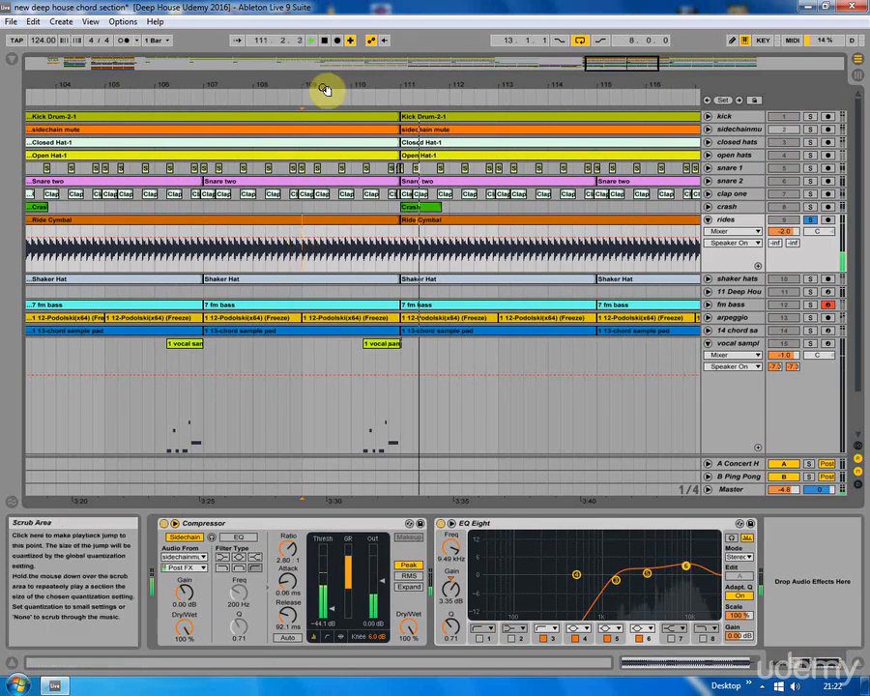
Step: Fold the rides track and play the full arrangement from bar 97 and again from bar 103
left_click_drag(327, 85, 505, 82)
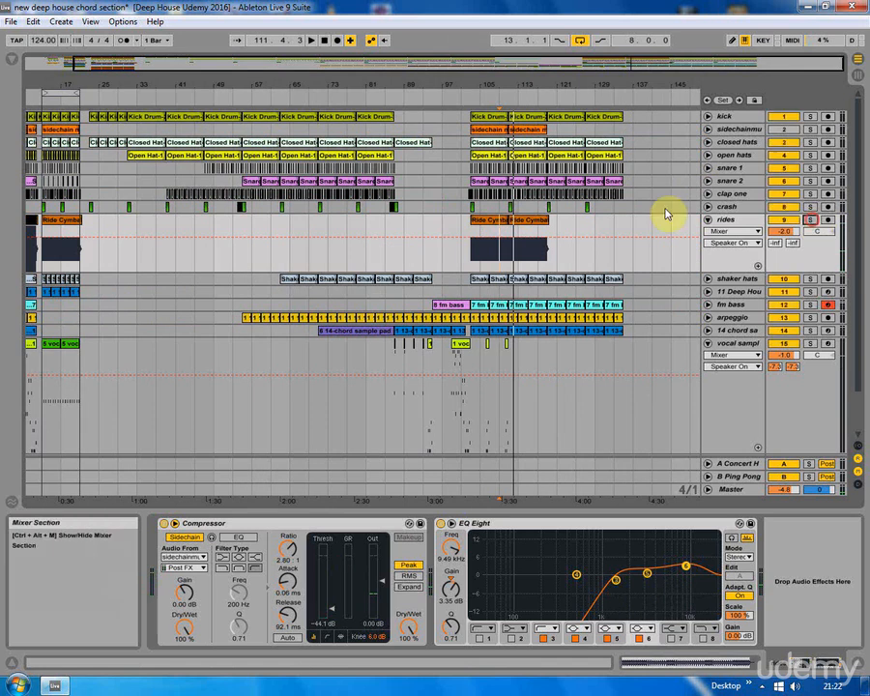
left_click(451, 229)
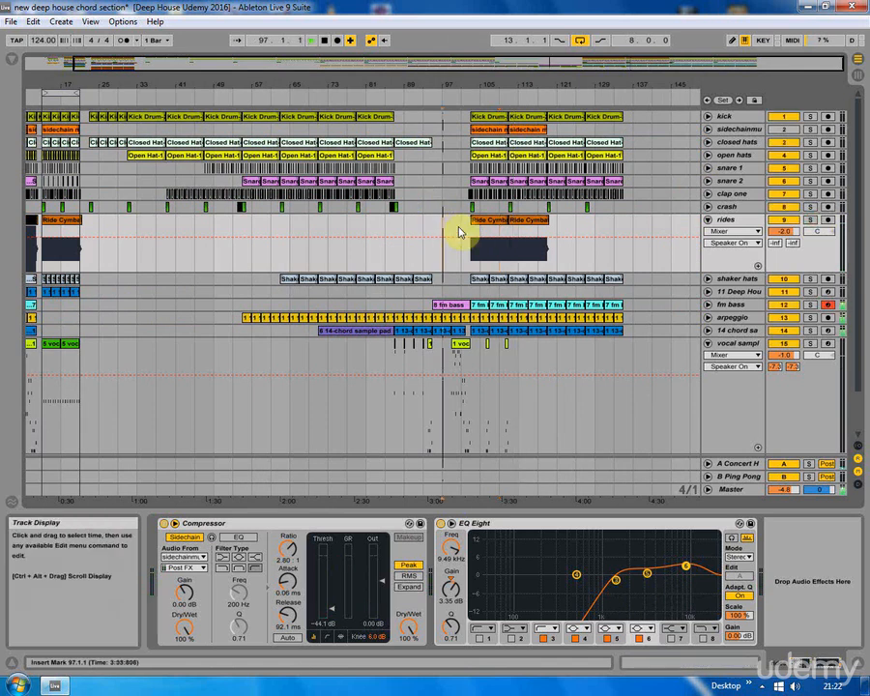
left_click(707, 220)
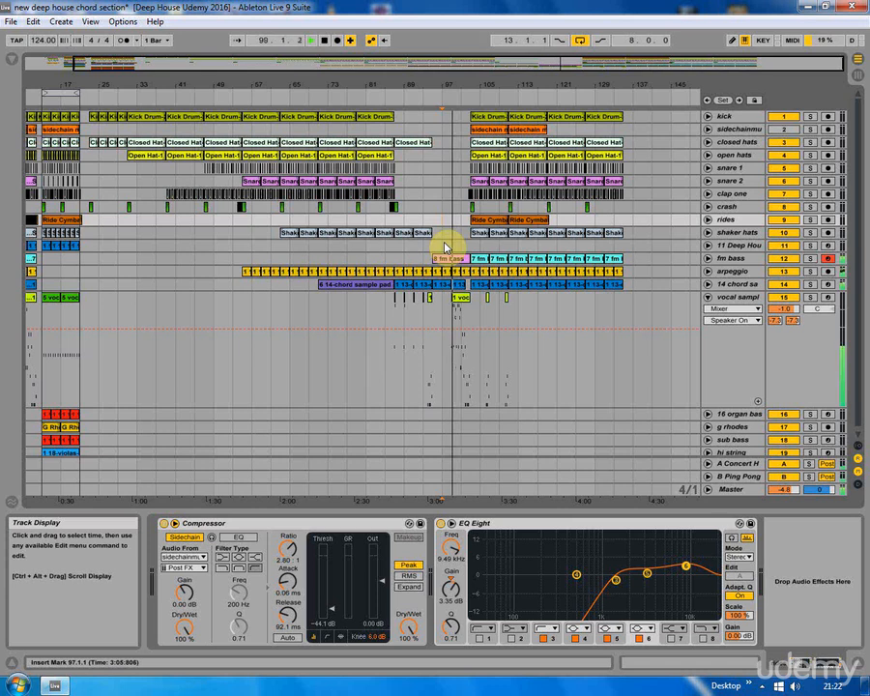
mouse_move(460, 87)
left_mouse_down()
mouse_move(460, 135)
mouse_move(461, 80)
left_mouse_up()
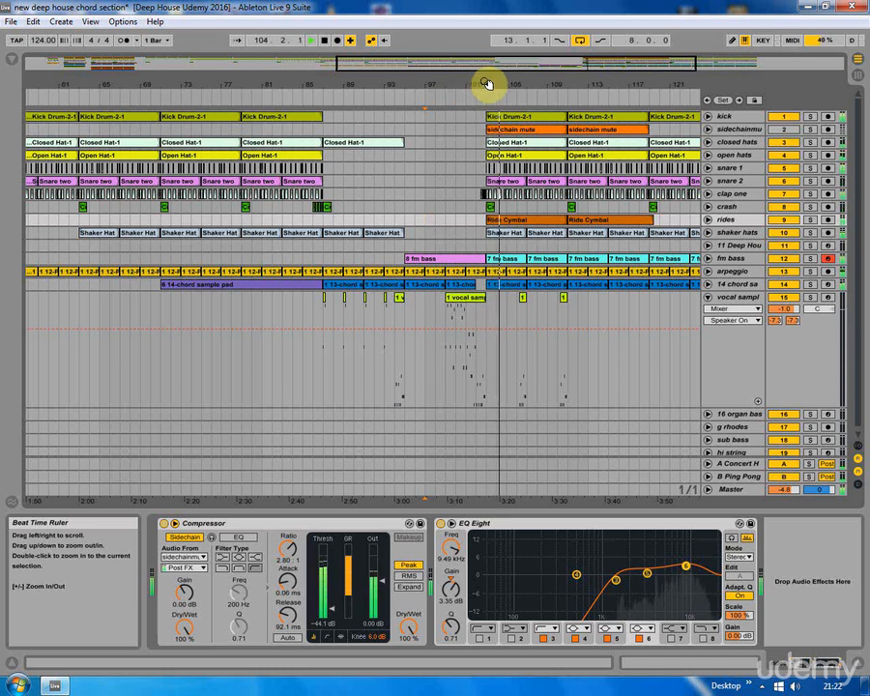
left_click(486, 143)
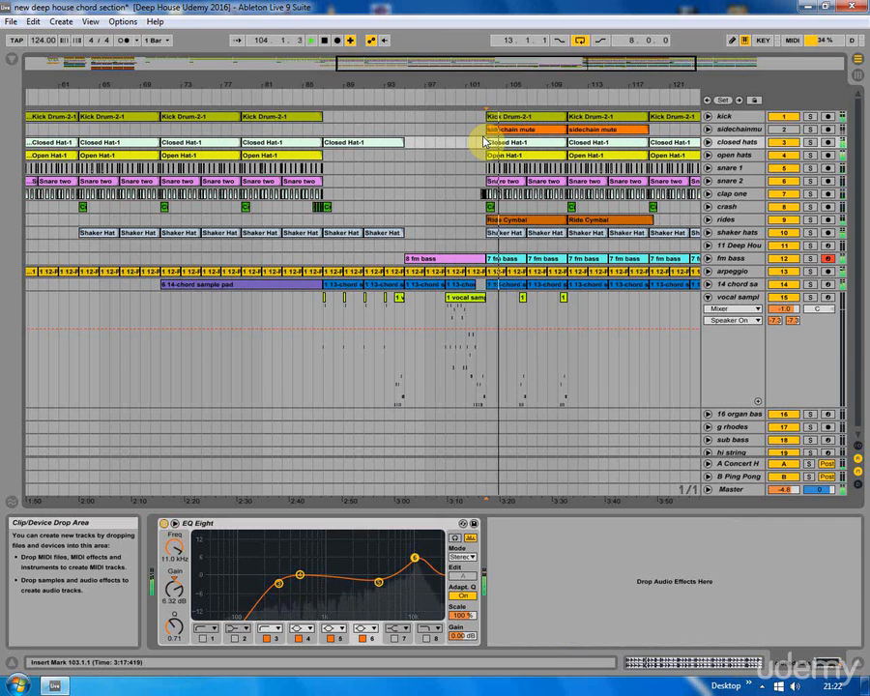
Step: Stop playback and save the Live set
key("space")
key("minus")
key("ctrl+s")
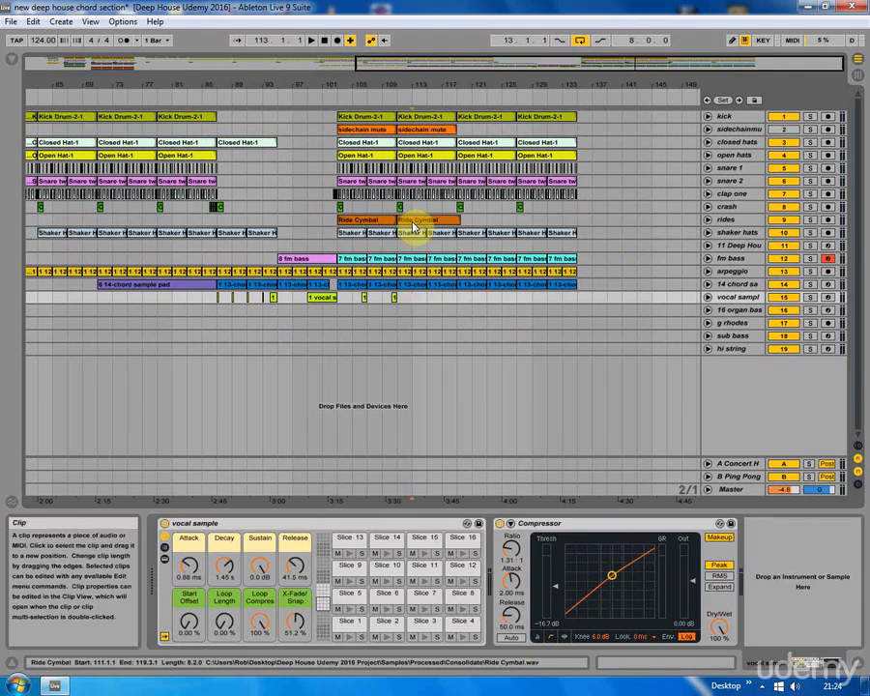
Step: Copy the ride cymbal and sidechain mute clips to bars 119 and 127
left_click_drag(411, 219, 478, 227)
left_click_drag(482, 224, 534, 227)
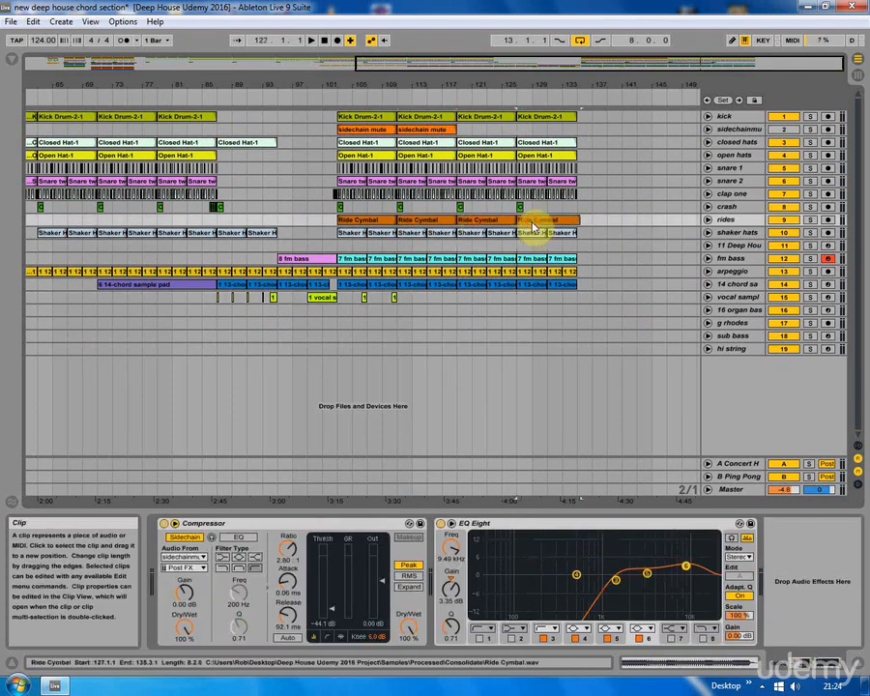
left_click_drag(432, 132, 546, 136)
Step: Copy the three-beat vocal clip to 114.2.1 and 118.2.1, and repeat the four-bar vocal clip from bar 119 to bar 135
left_click_drag(406, 87, 402, 140)
left_click_drag(381, 299, 440, 300)
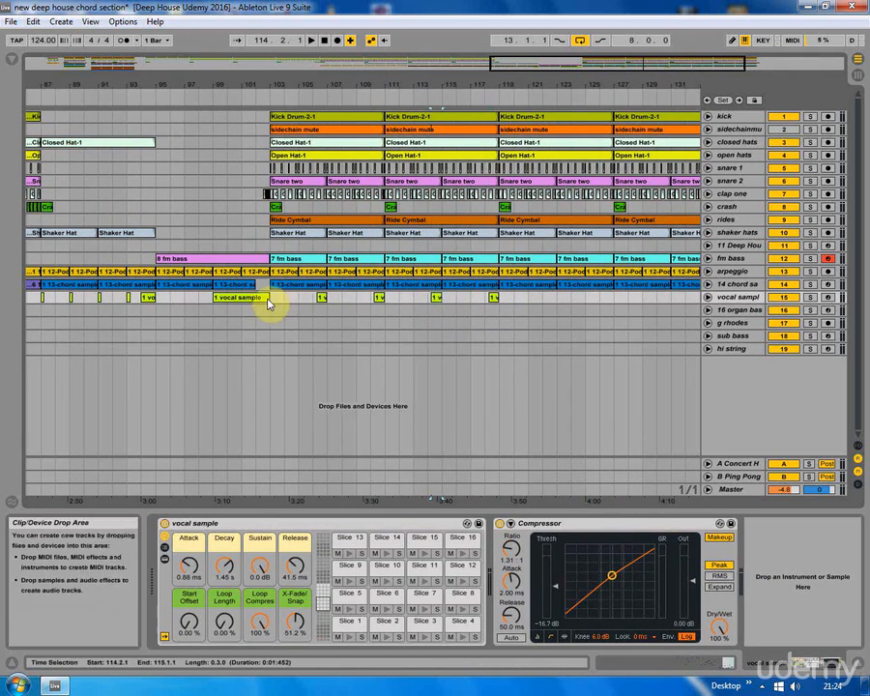
left_click_drag(229, 297, 558, 301)
left_click_drag(543, 87, 404, 69)
left_click_drag(470, 302, 473, 302)
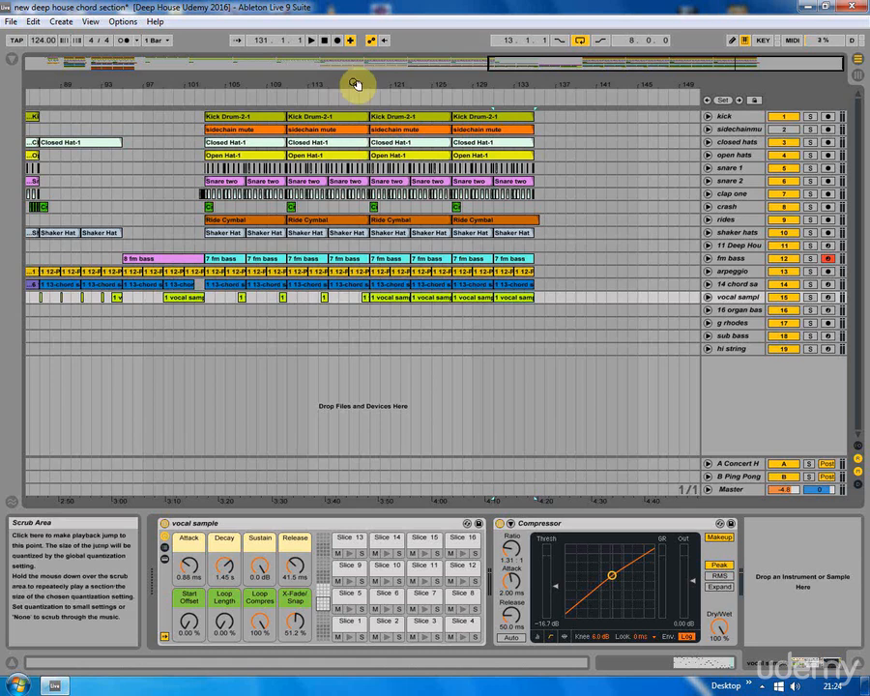
Step: Play the arrangement from 83.1.1 through the breakdown and into the section starting at bar 103
left_click_drag(351, 81, 487, 83)
left_click(297, 221)
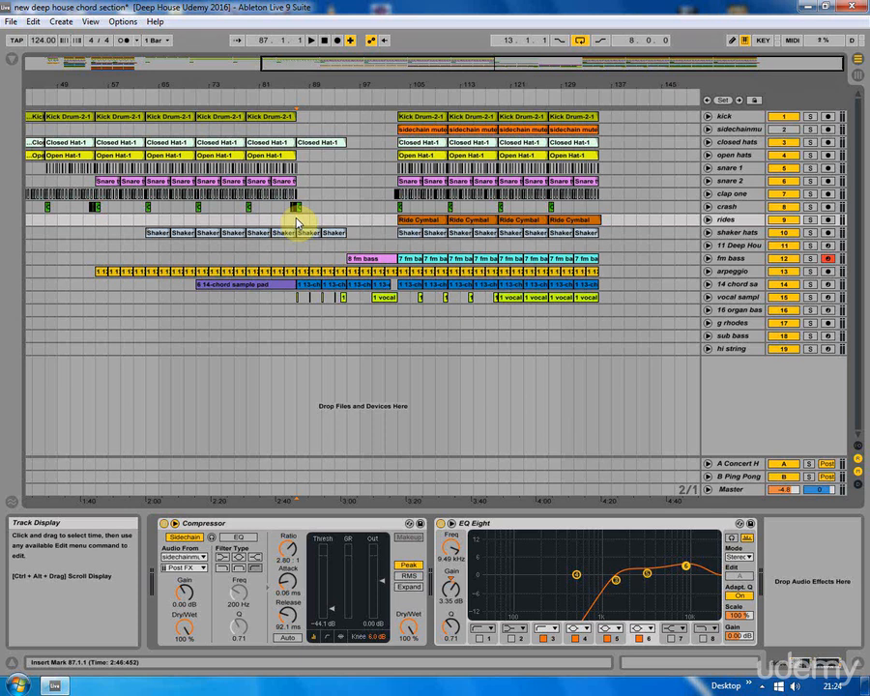
left_click(554, 297)
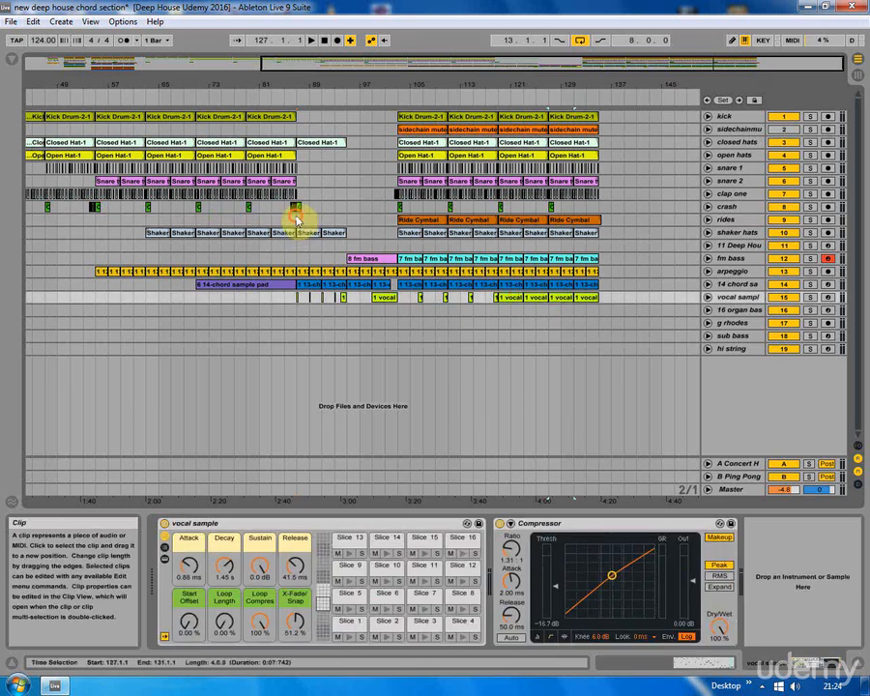
left_click(300, 220)
left_click(269, 221)
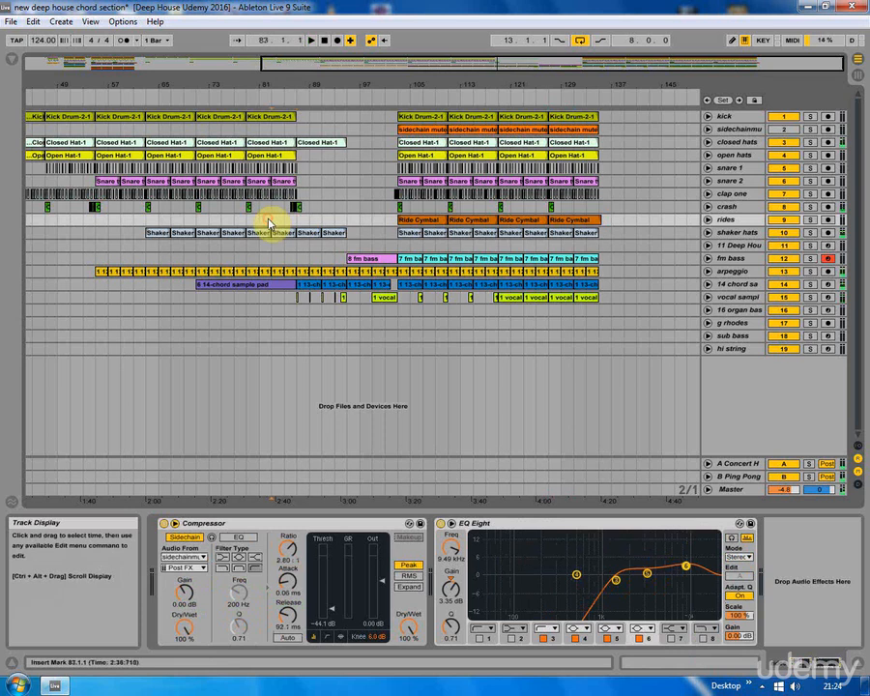
key("space")
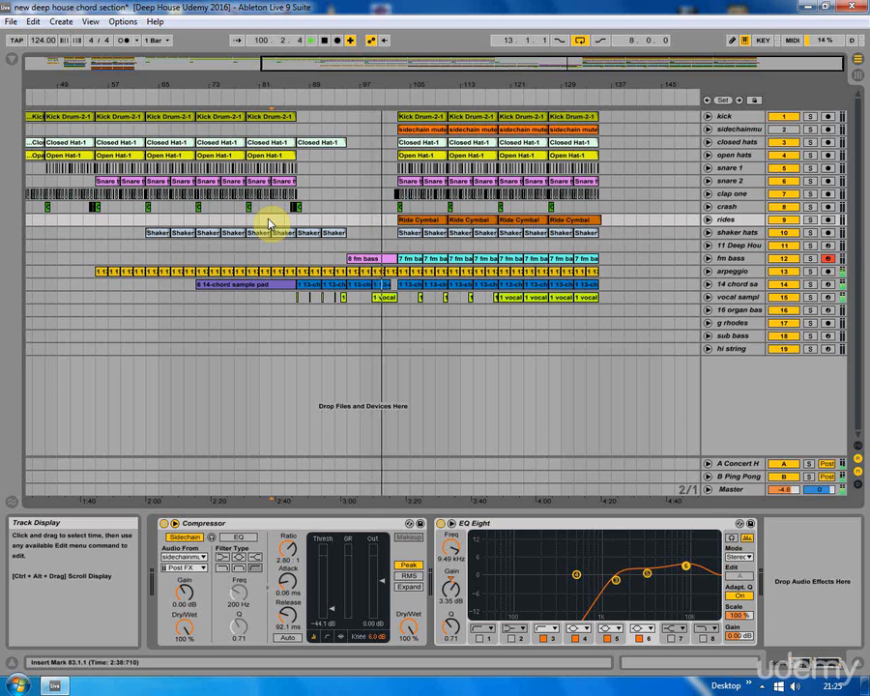
left_click(398, 233)
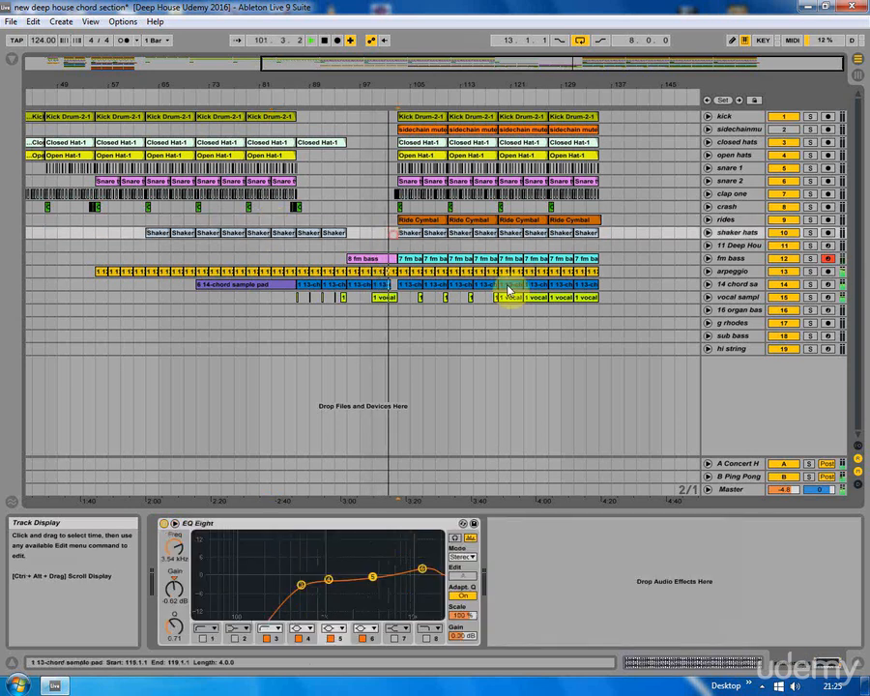
left_click(742, 299)
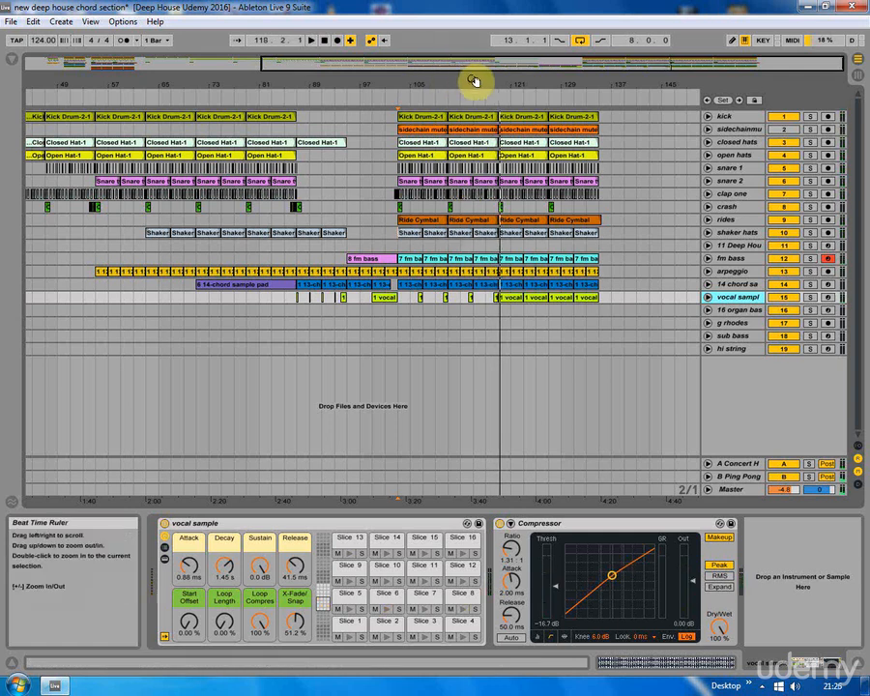
Step: Copy the group of short crash clips leading into bar 87 to just before bar 119 on the crash track
left_click_drag(471, 81, 500, 211)
left_click(500, 209)
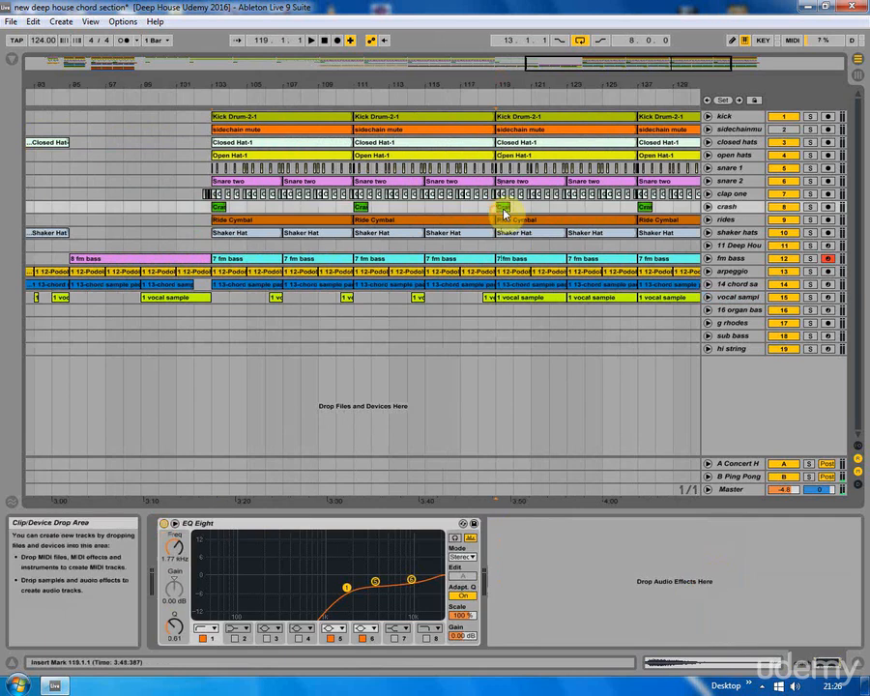
left_click_drag(410, 89, 424, 167)
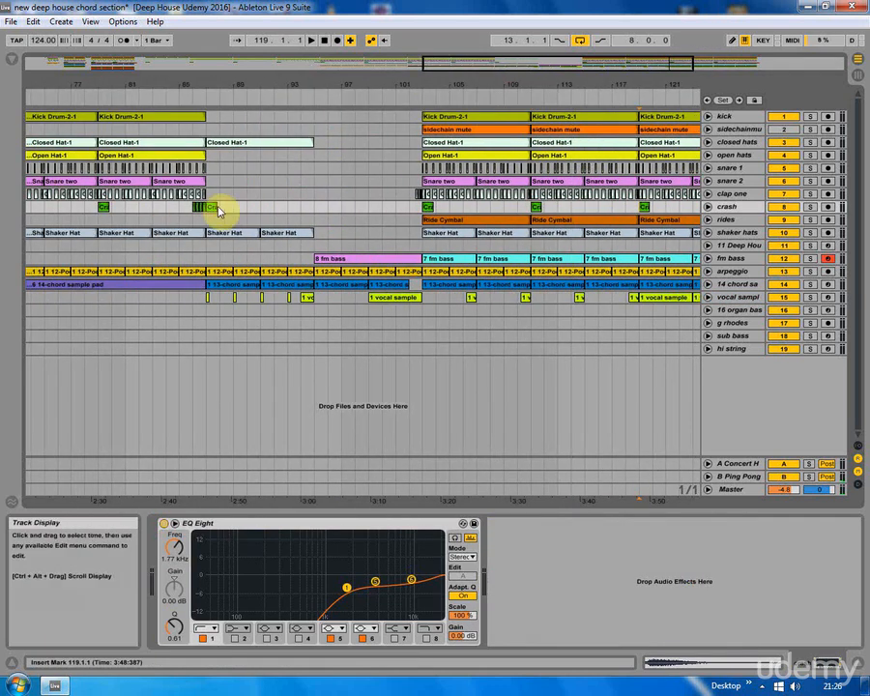
left_click_drag(191, 213, 629, 214)
Step: Play the transition into bar 119 to check the copied crash build-up, and select the fm bass track
key("space")
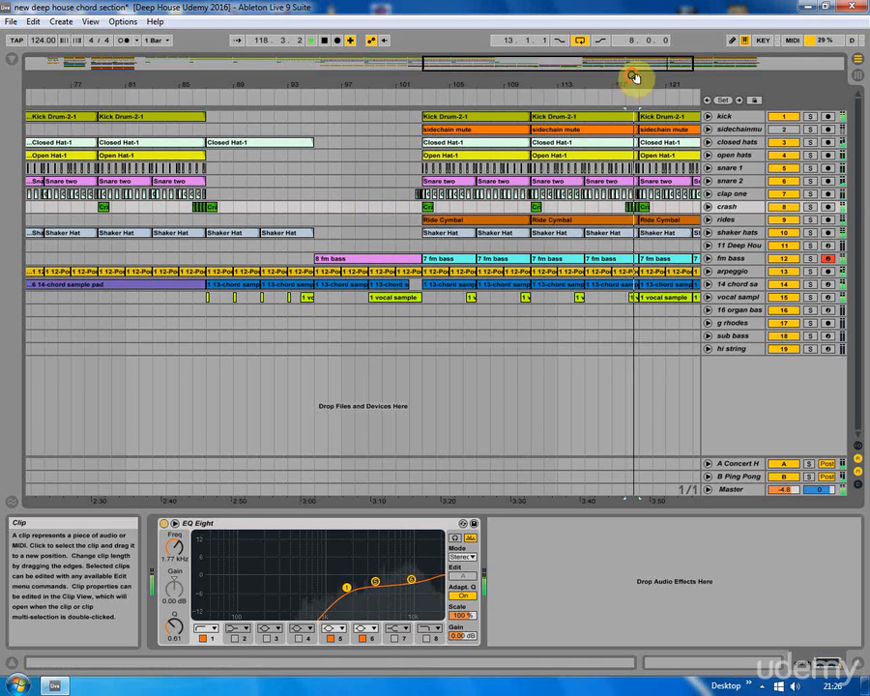
left_click_drag(631, 78, 358, 83)
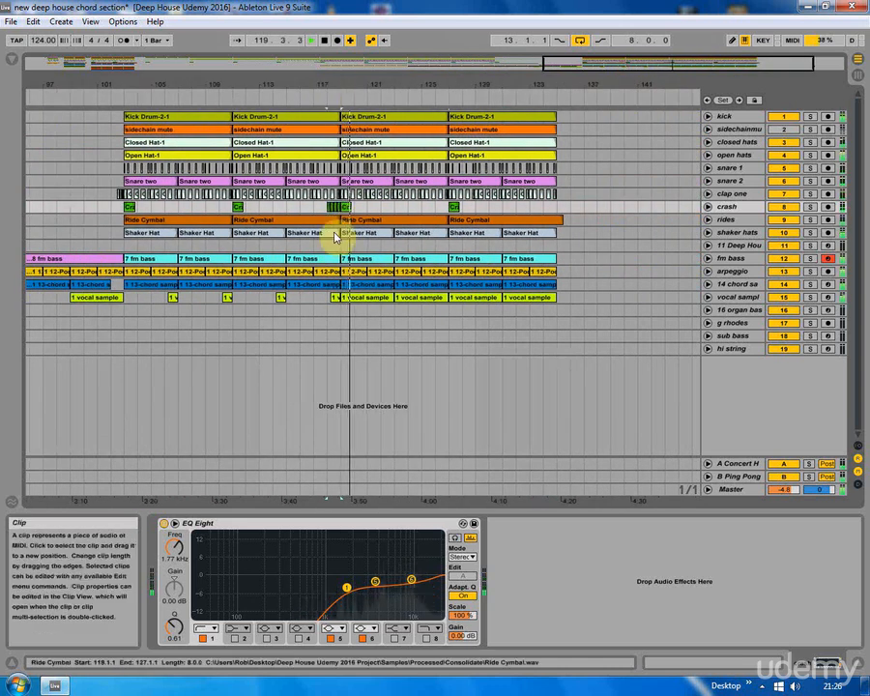
left_click(334, 233)
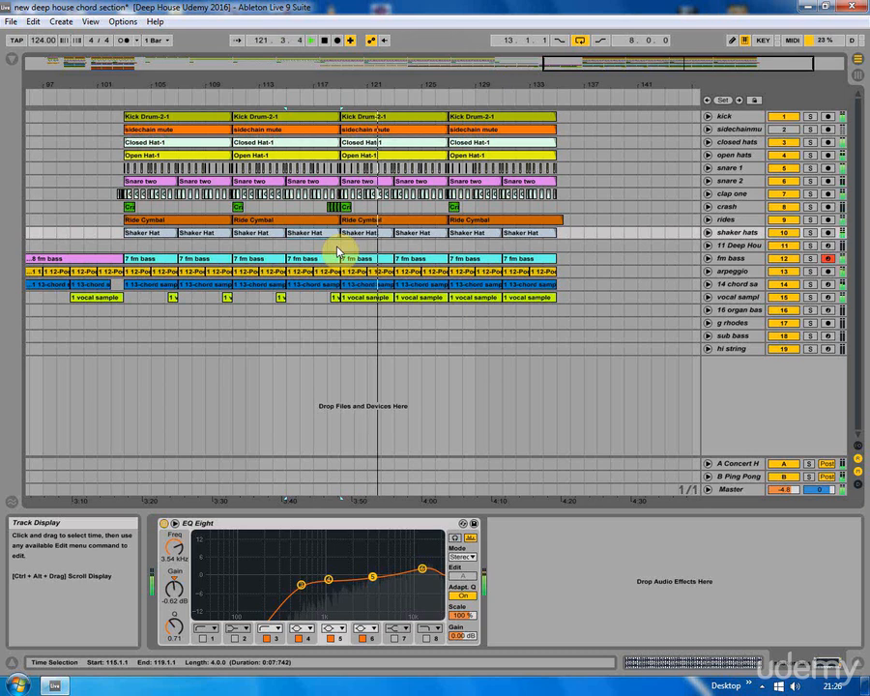
left_click(338, 253)
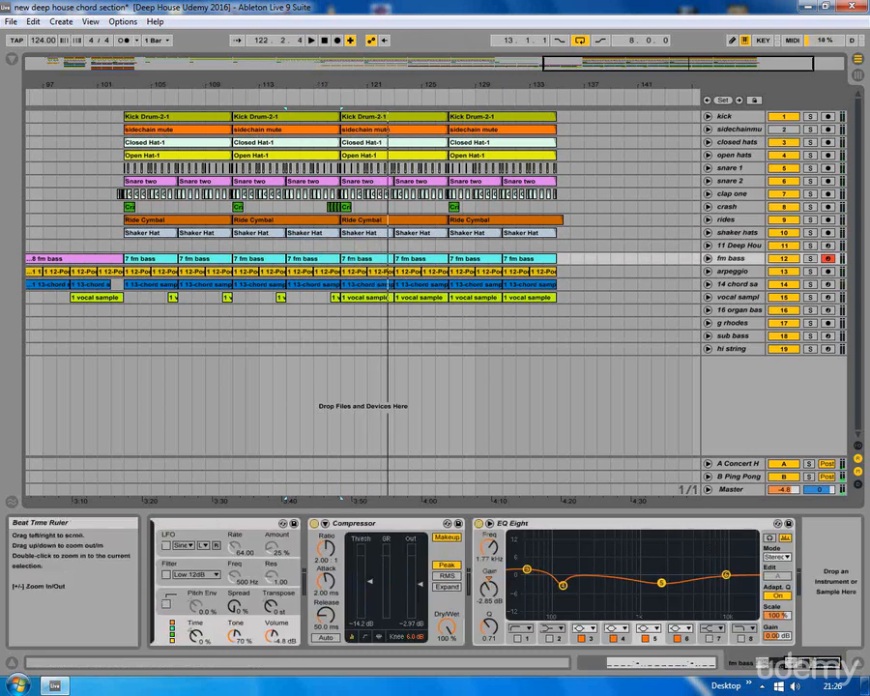
Step: Place the insert marker at 103.1.1 on the snare 1 track and examine the whole arrangement from bar 1
left_click_drag(228, 84, 247, 106)
left_click_drag(520, 83, 520, 116)
left_click(438, 174)
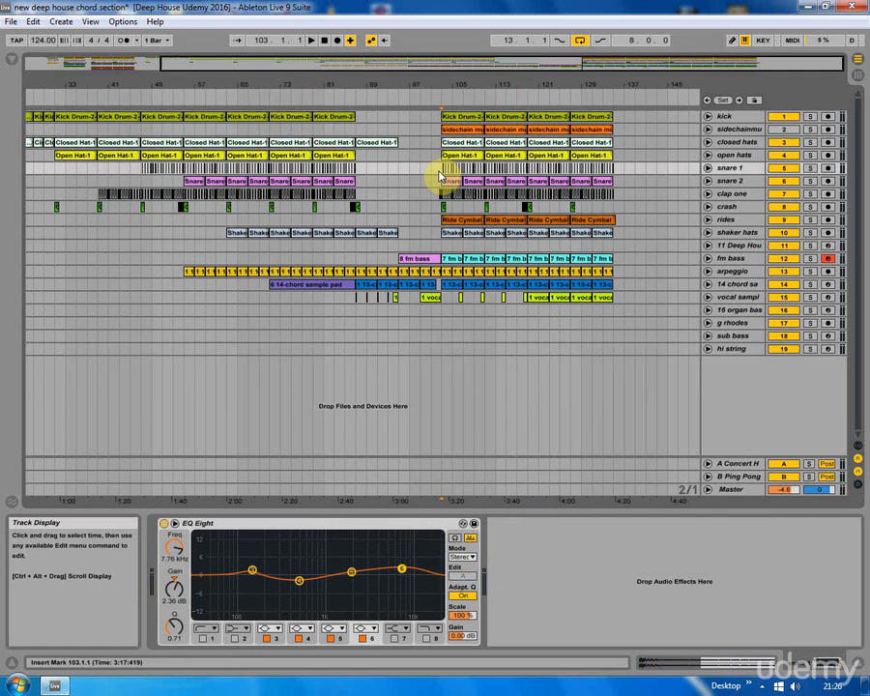
left_click_drag(169, 83, 242, 79)
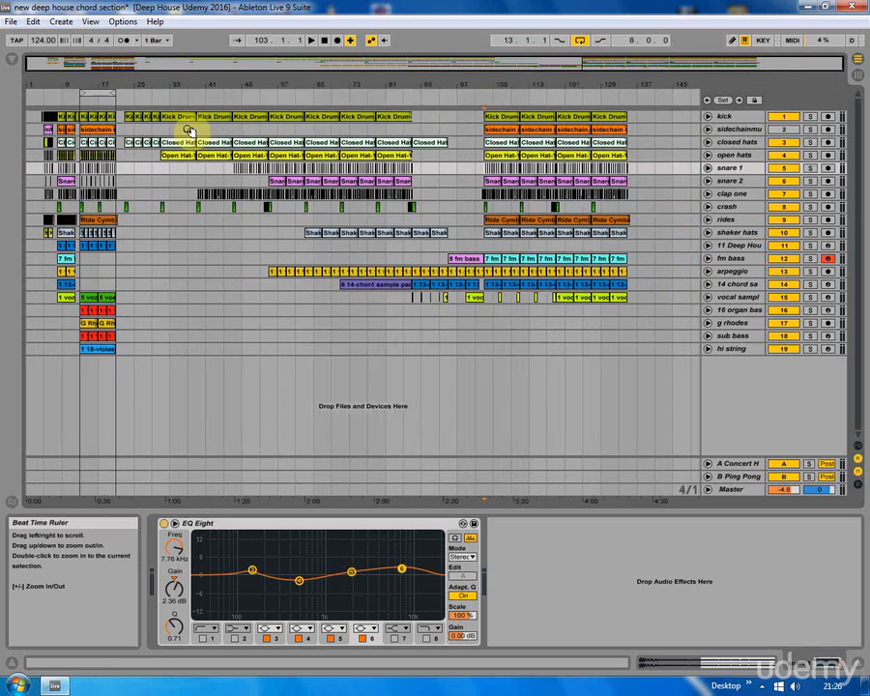